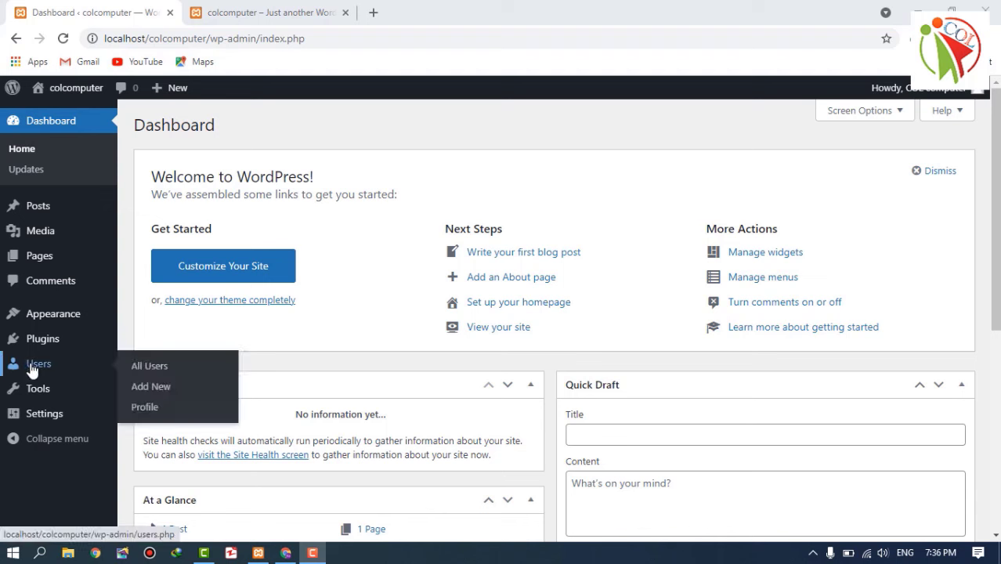
- Open Users > All Users to view the single administrator account
left_click(158, 377)
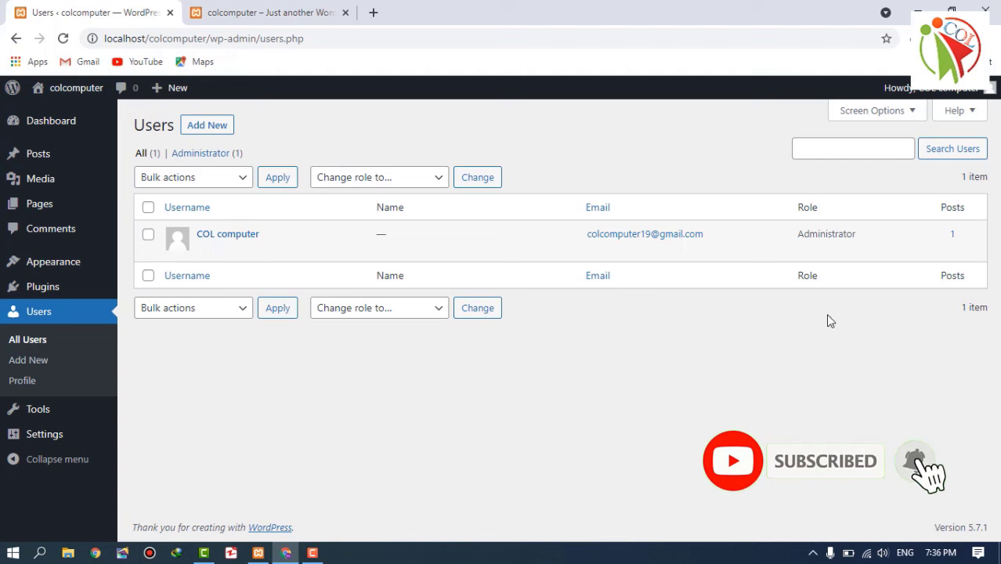
- Look through the 'Change role to...' options and close them without changing any role
left_click(440, 184)
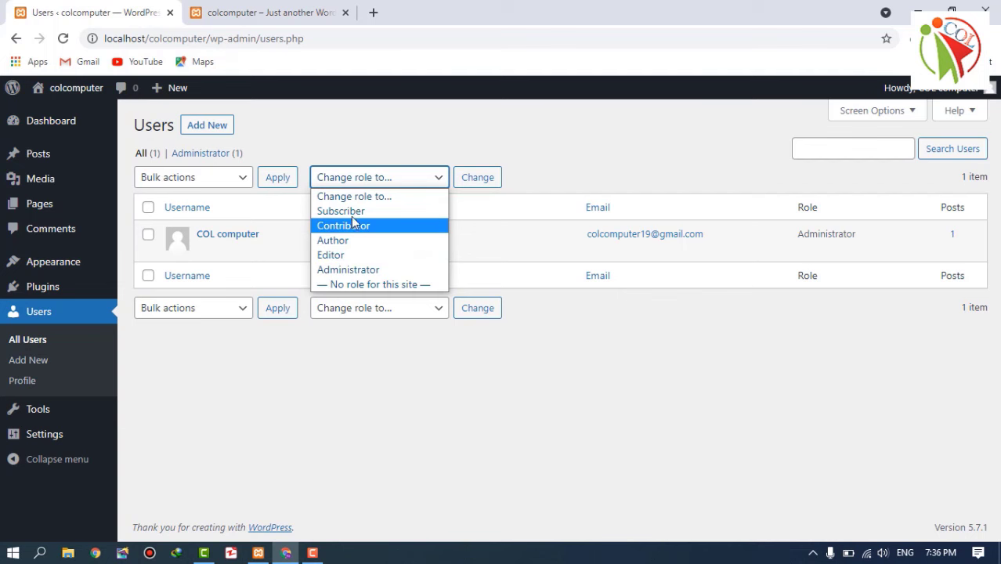
left_click(569, 377)
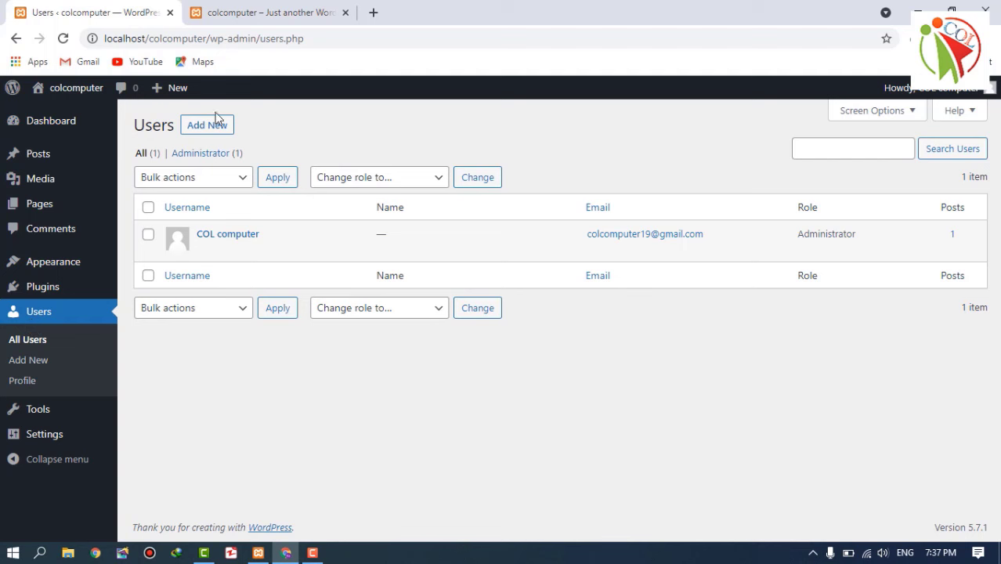
- Go to your profile page and scroll to the admin colour scheme options
left_click(24, 380)
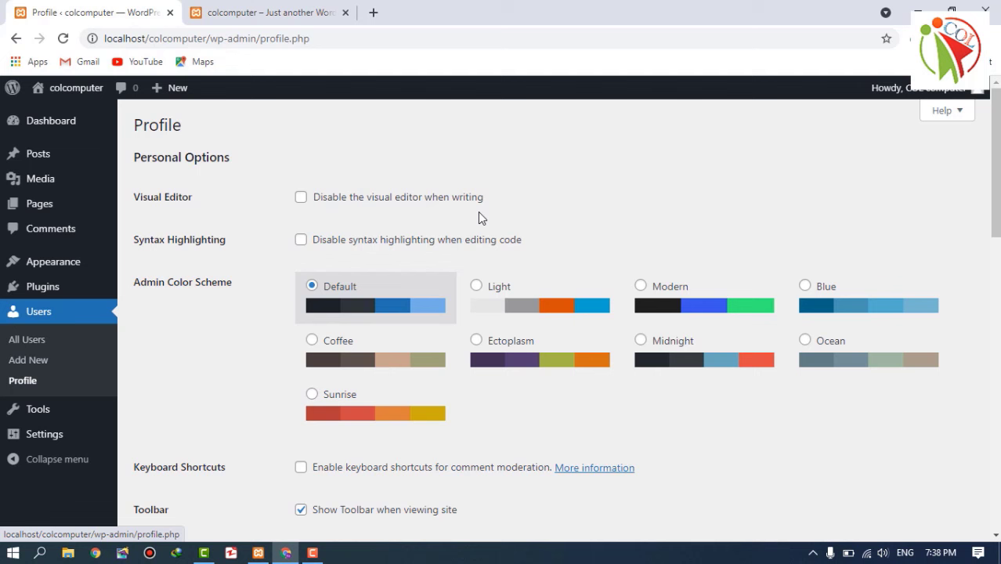
scroll(313, 247, "down", 1)
scroll(315, 249, "down", 1)
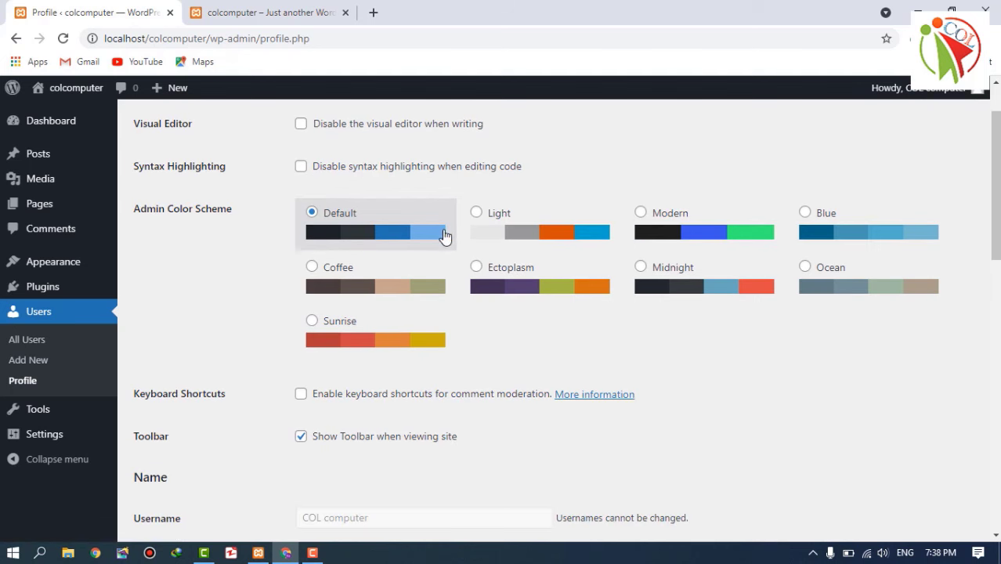
- Preview the Light, Modern, Blue, Ocean, Midnight, Ectoplasm, Coffee and Sunrise schemes, then return to Default
left_click(510, 232)
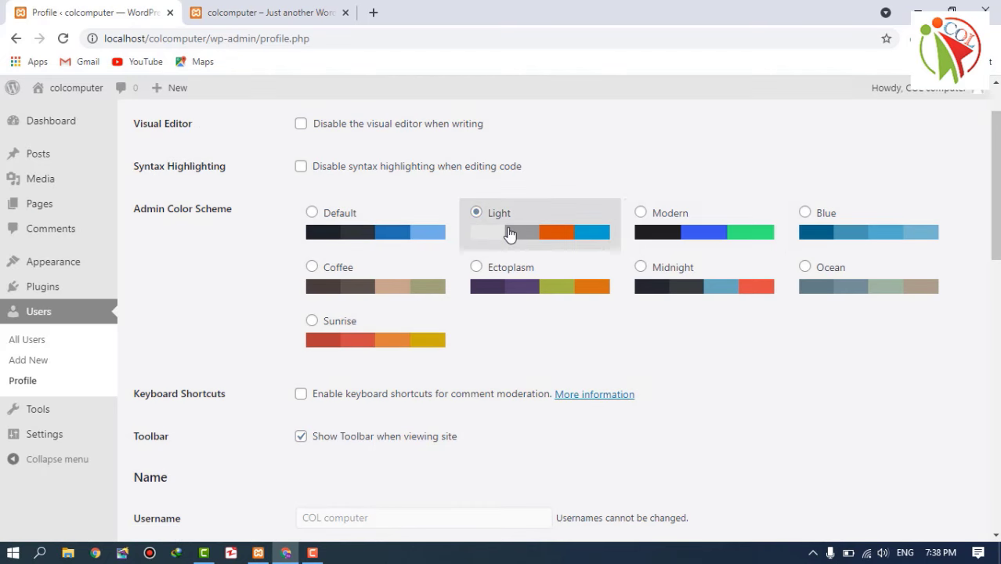
left_click(668, 234)
left_click(854, 236)
left_click(832, 280)
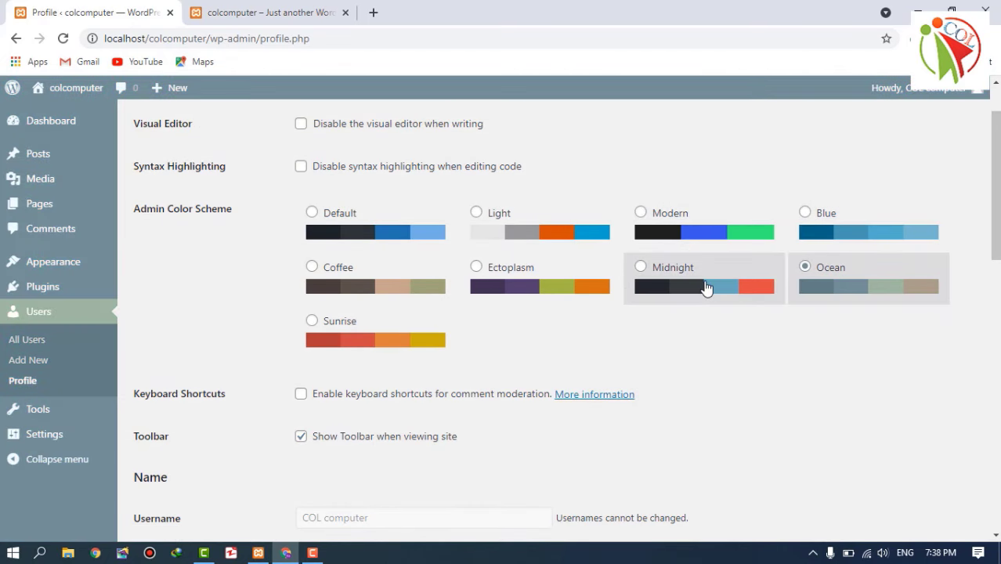
left_click(706, 287)
left_click(540, 279)
left_click(404, 287)
left_click(418, 339)
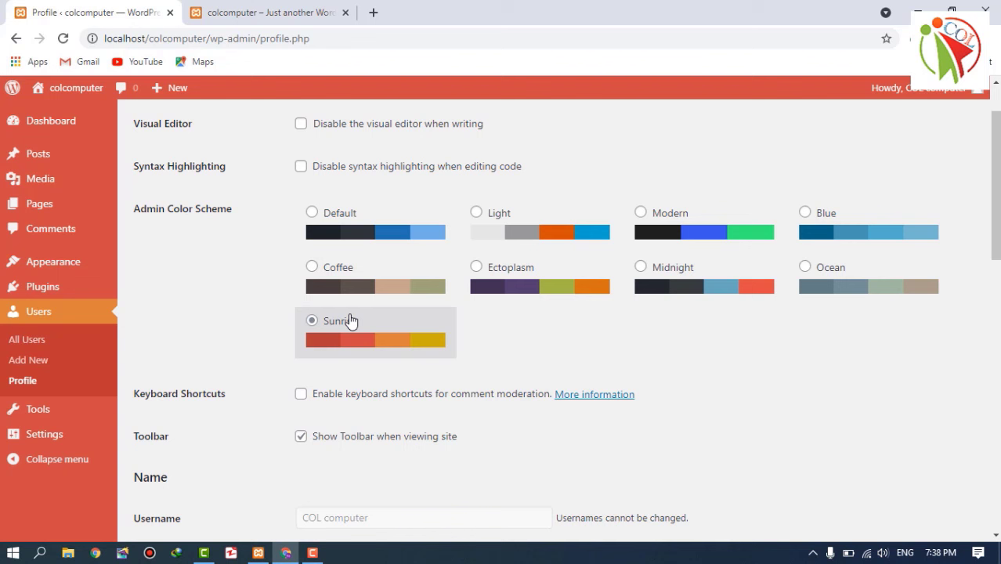
left_click(349, 241)
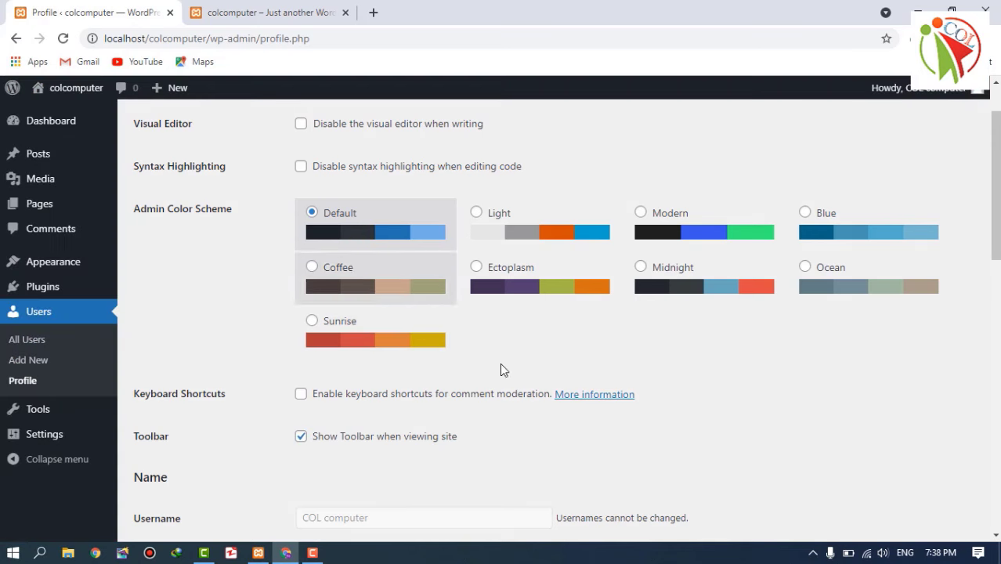
- Enter the user's first name and last name in the profile's Name fields
scroll(505, 365, "down", 1)
scroll(510, 355, "down", 1)
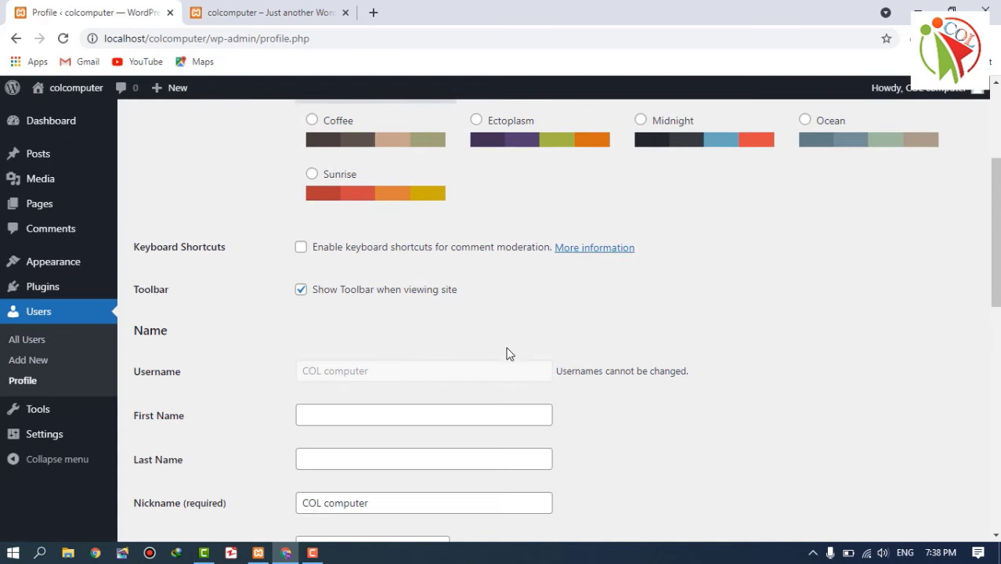
scroll(423, 313, "down", 1)
scroll(419, 313, "down", 1)
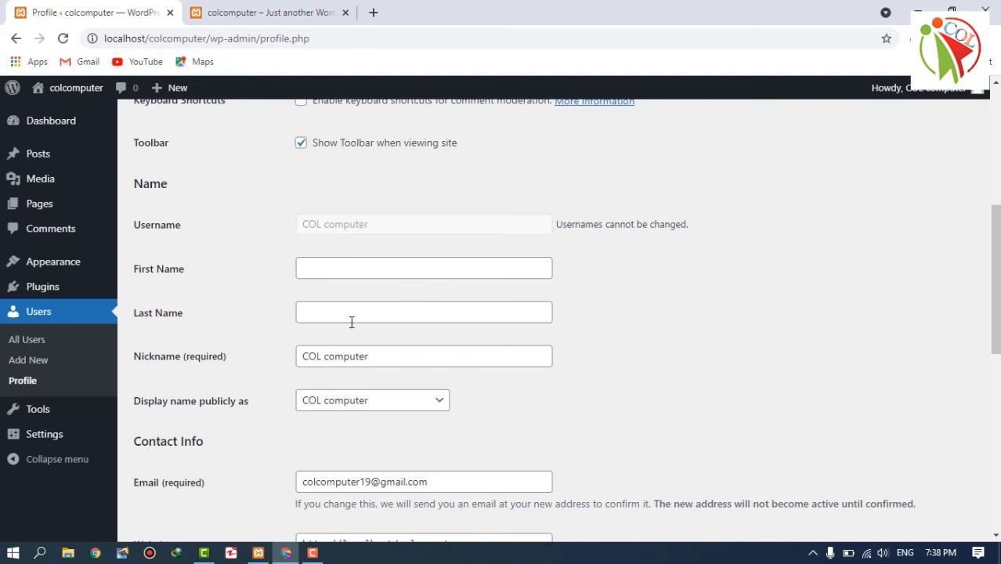
left_click(381, 271)
type("K")
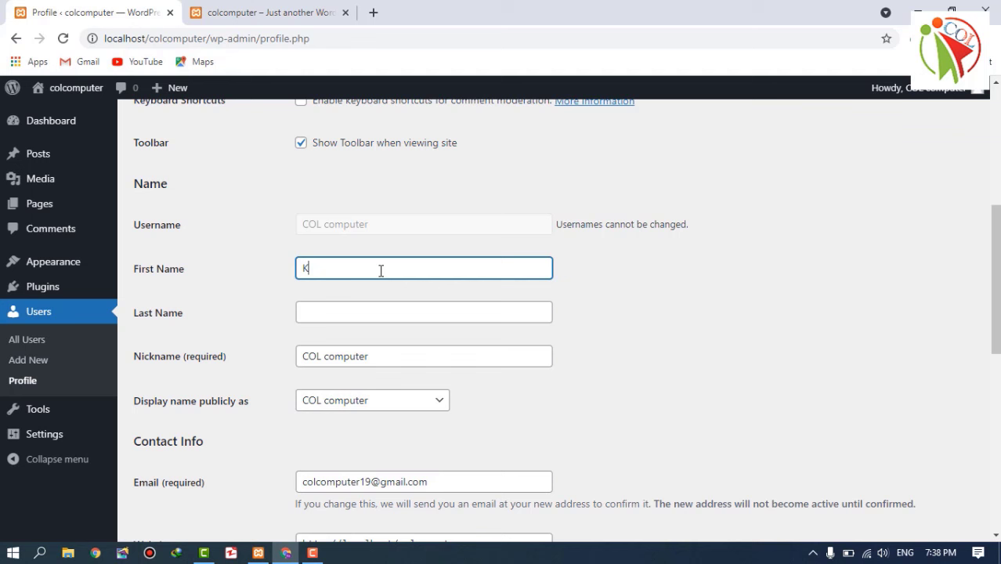
type("o")
key("Tab")
type("S")
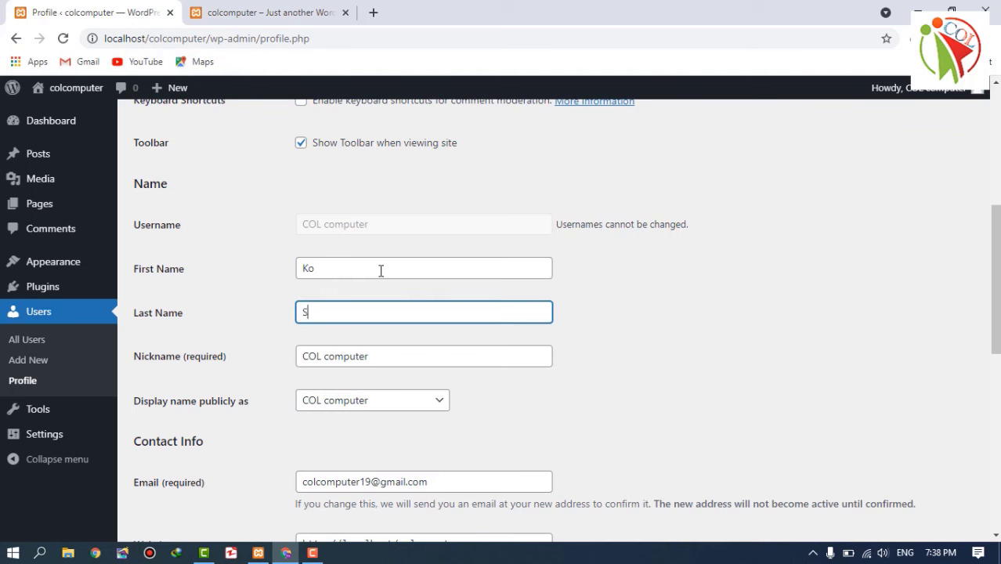
type("hwe")
left_click(674, 318)
- Set 'Display name publicly as' to the combined first and last name, leaving the nickname unchanged
scroll(478, 368, "down", 1)
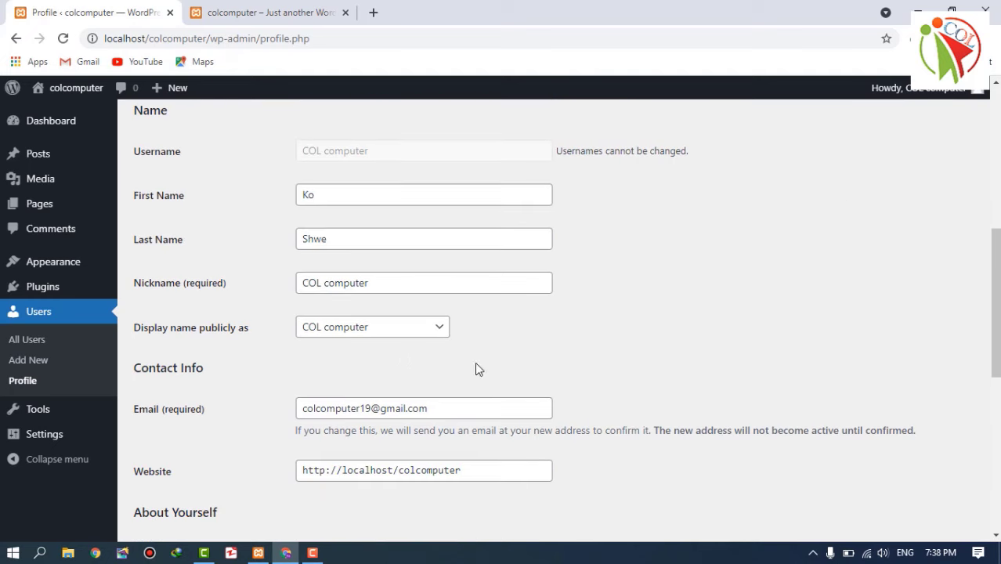
left_click(442, 329)
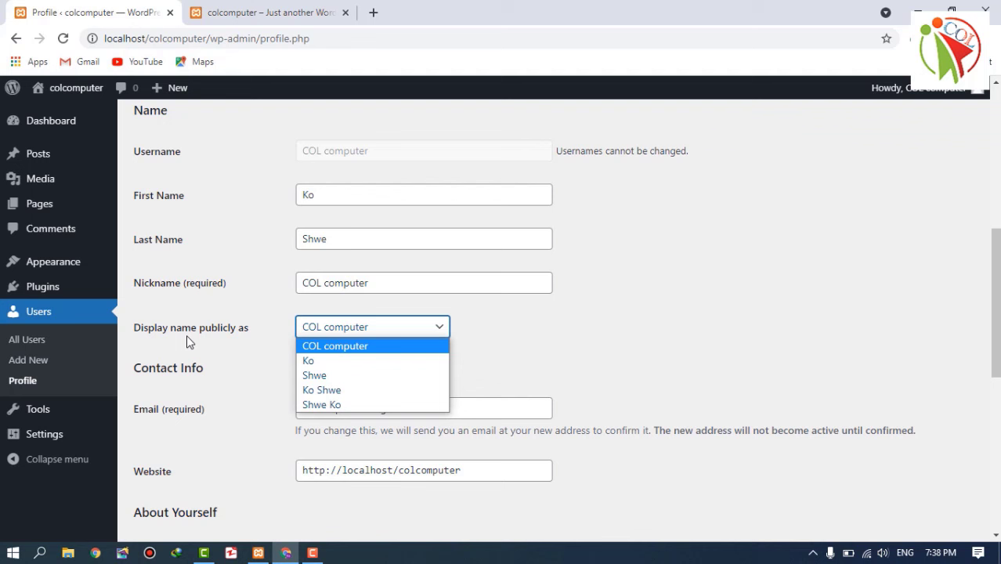
left_click(584, 330)
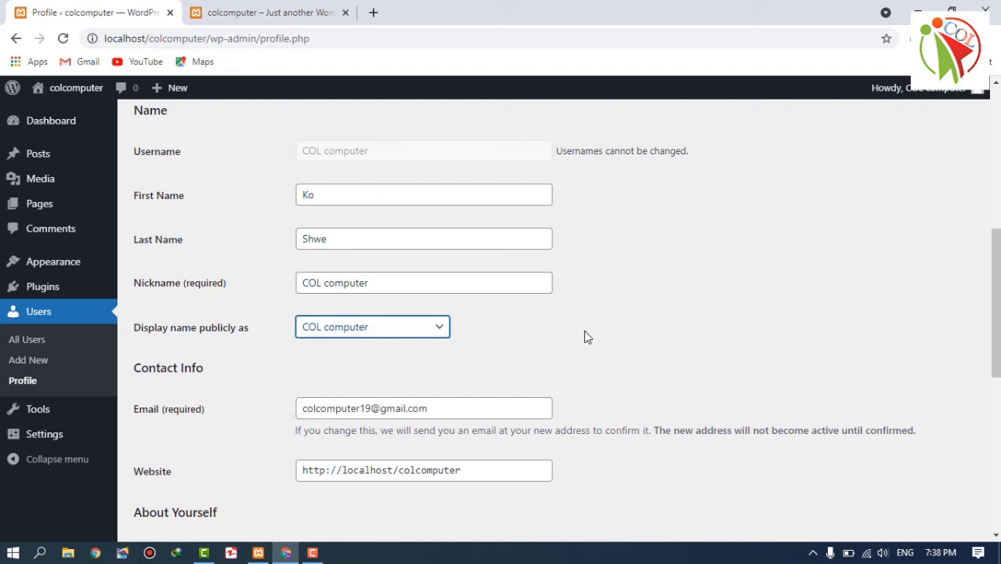
left_click(373, 283)
left_click(441, 329)
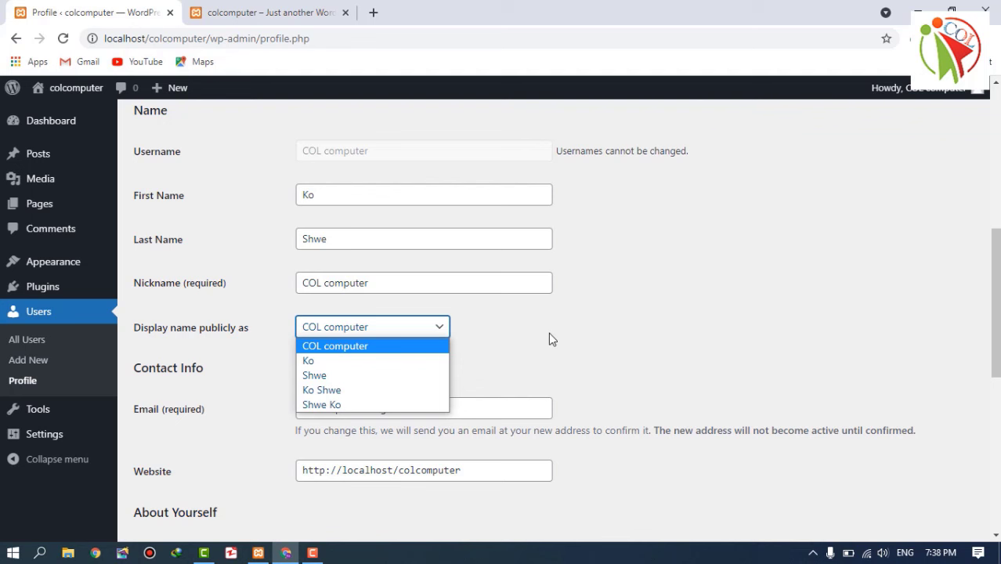
left_click(548, 332)
left_click(457, 288)
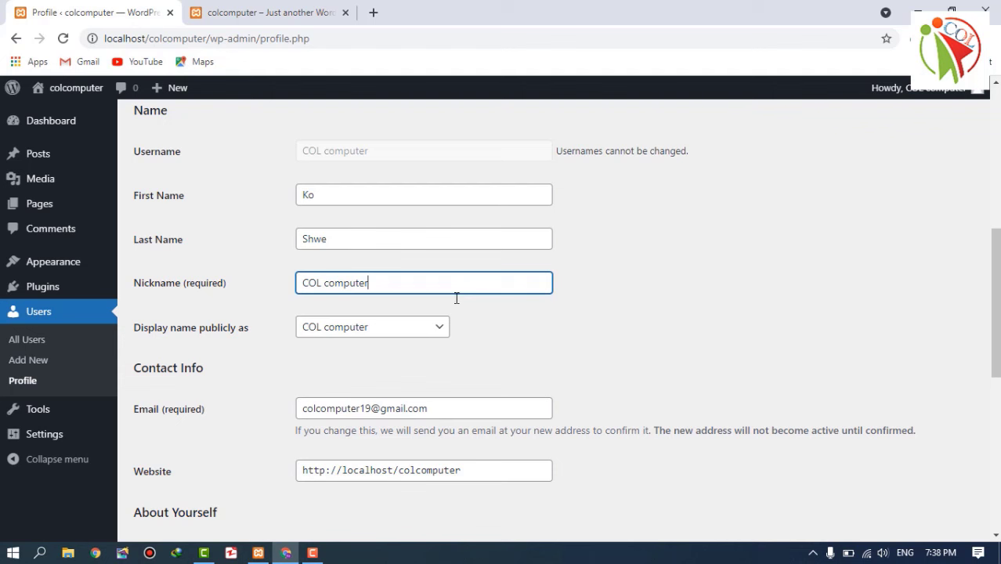
left_click(464, 345)
left_click(441, 330)
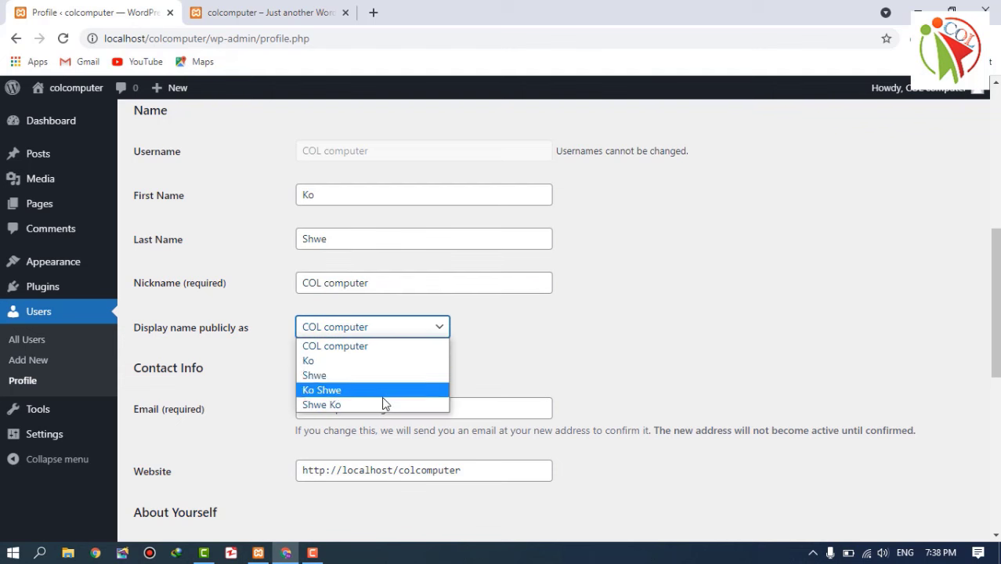
left_click(383, 392)
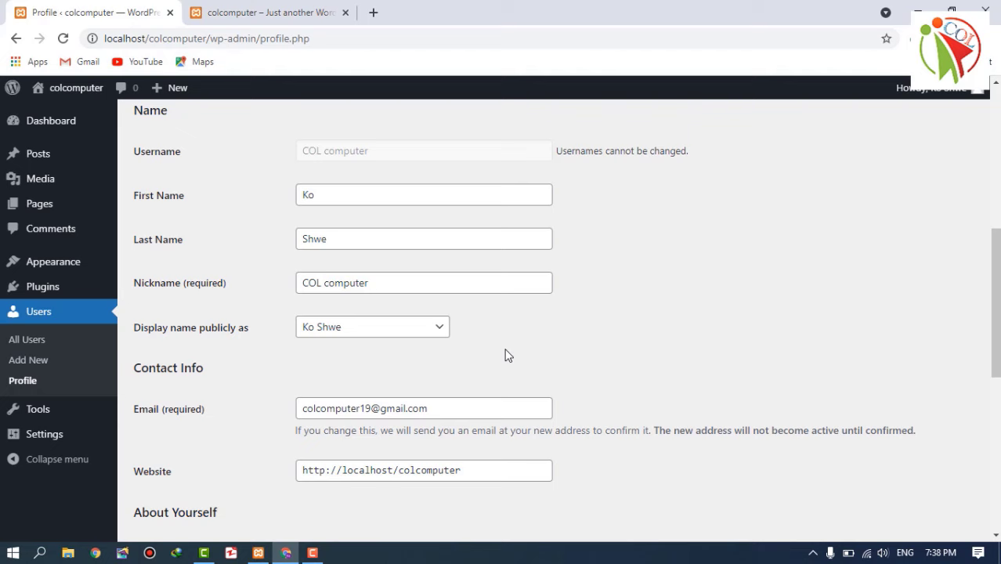
scroll(505, 355, "down", 1)
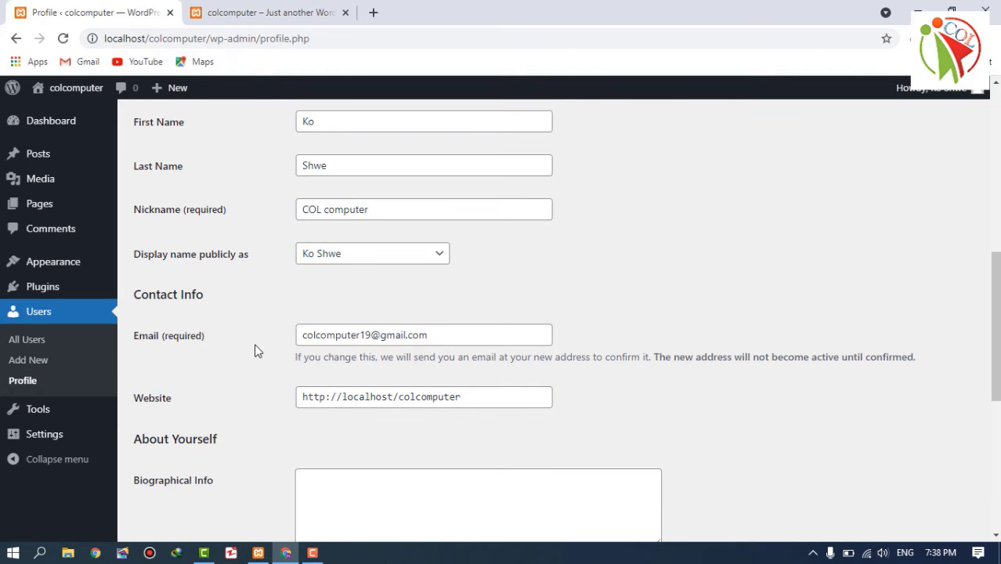
left_click_drag(440, 338, 298, 333)
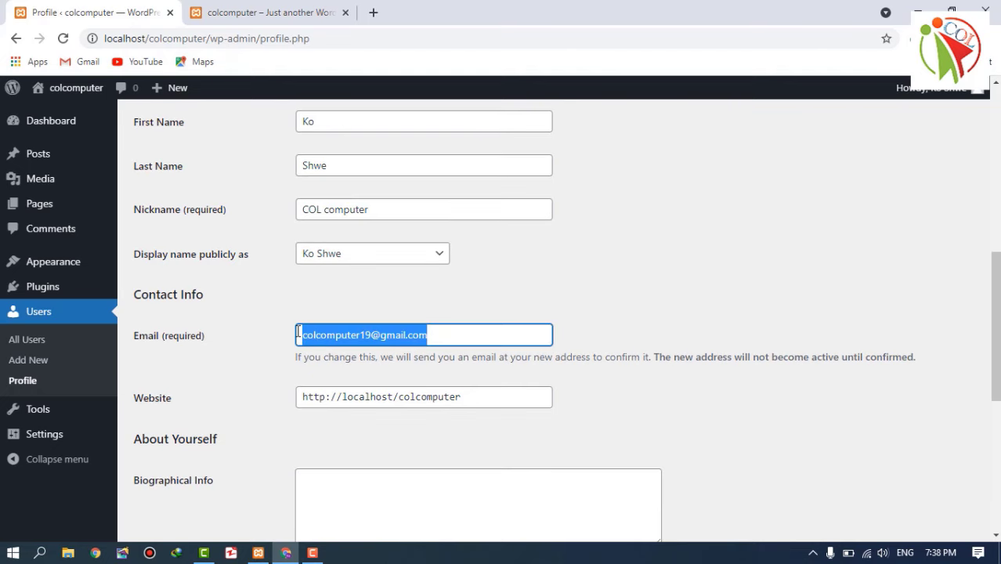
left_click(823, 266)
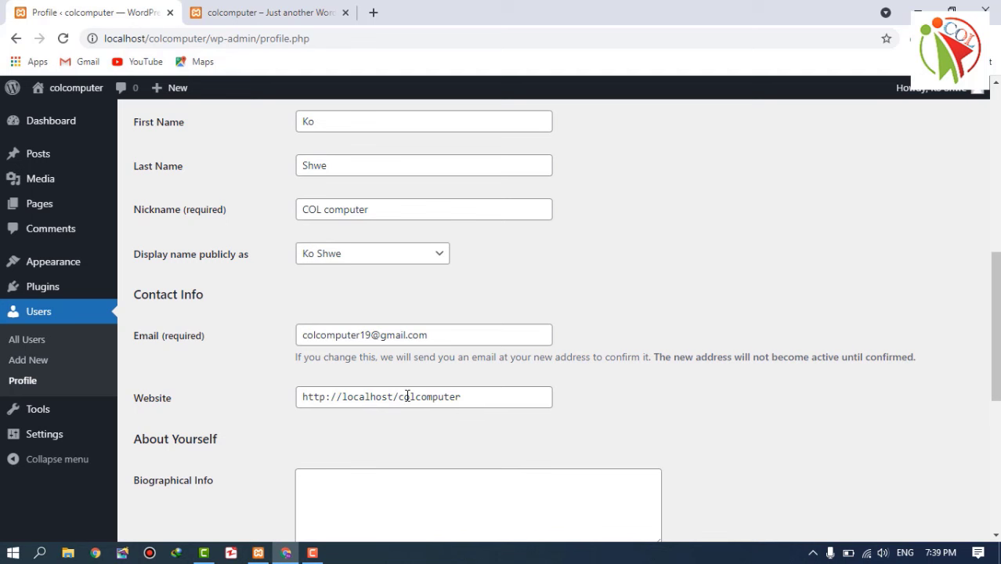
left_click_drag(392, 398, 340, 385)
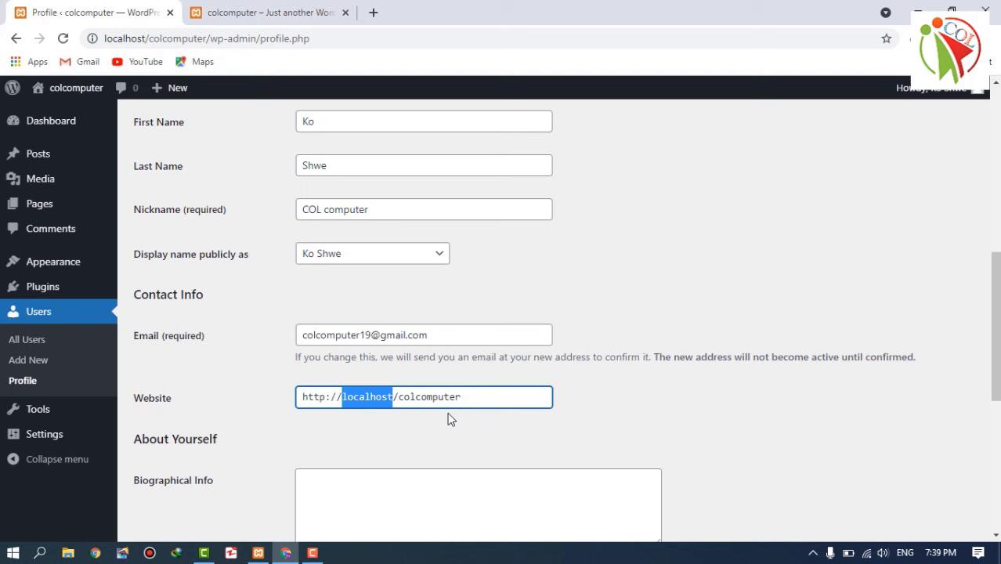
left_click(692, 412)
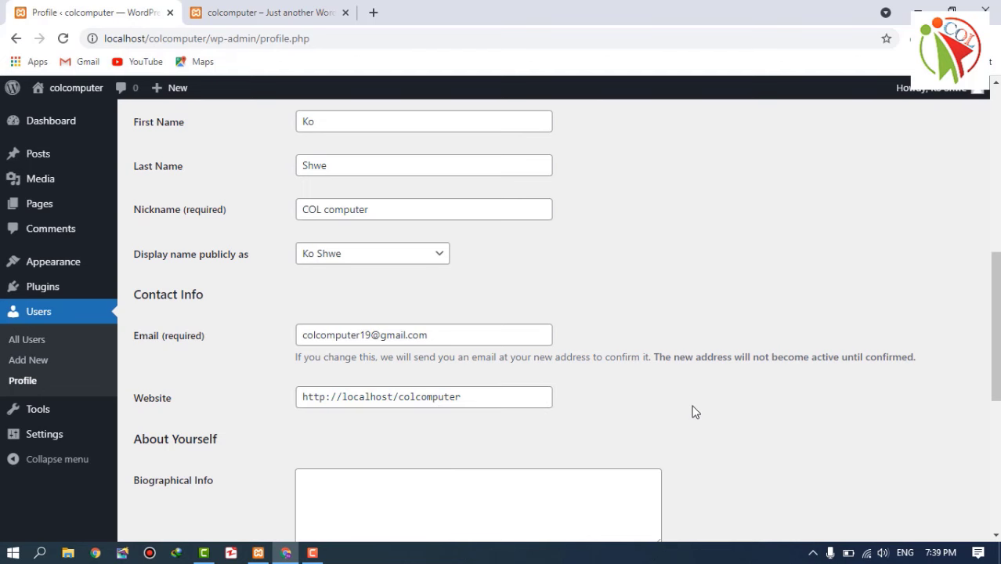
scroll(693, 410, "down", 1)
scroll(692, 409, "down", 3)
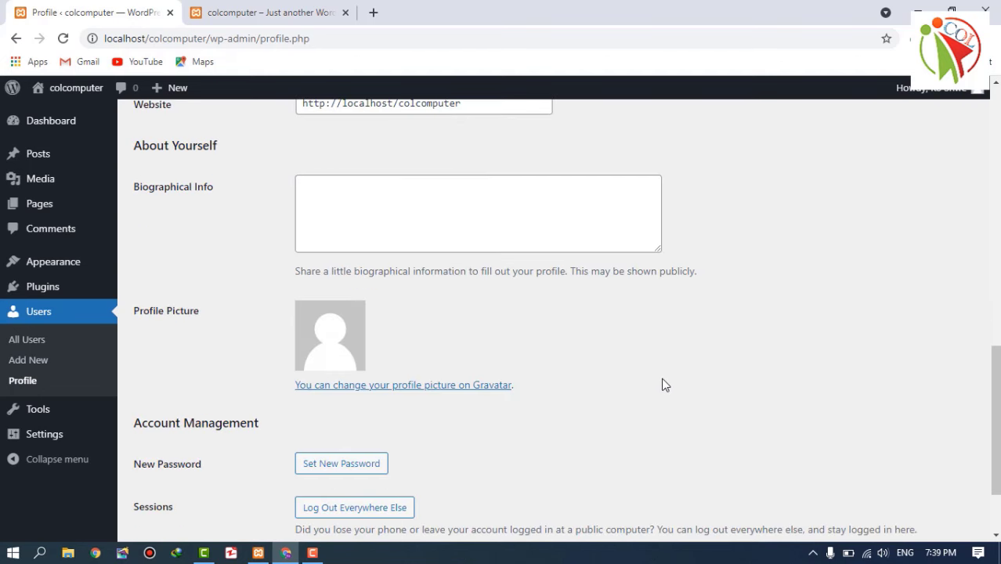
left_click(334, 198)
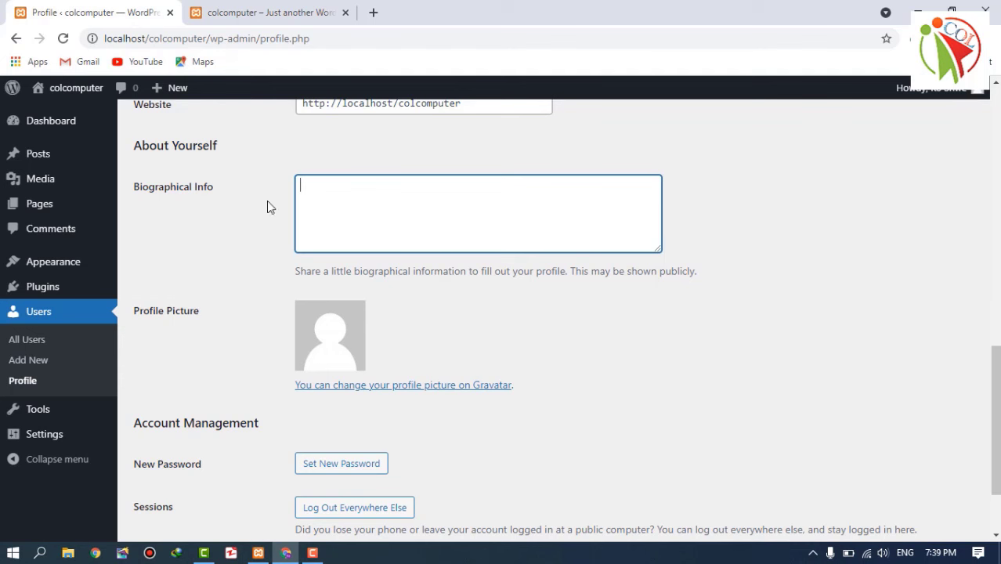
scroll(735, 298, "down", 1)
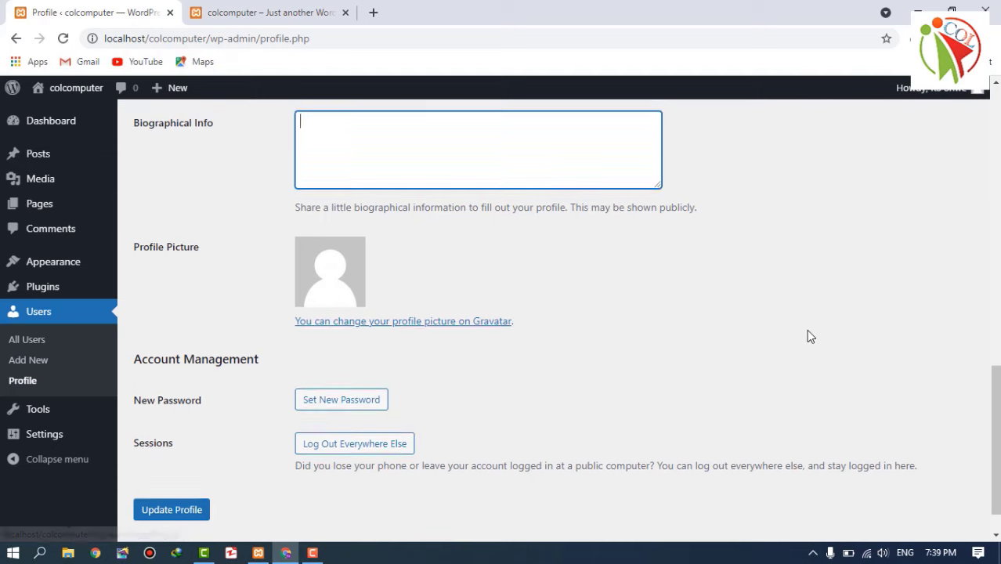
scroll(806, 329, "up", 4)
scroll(720, 302, "up", 2)
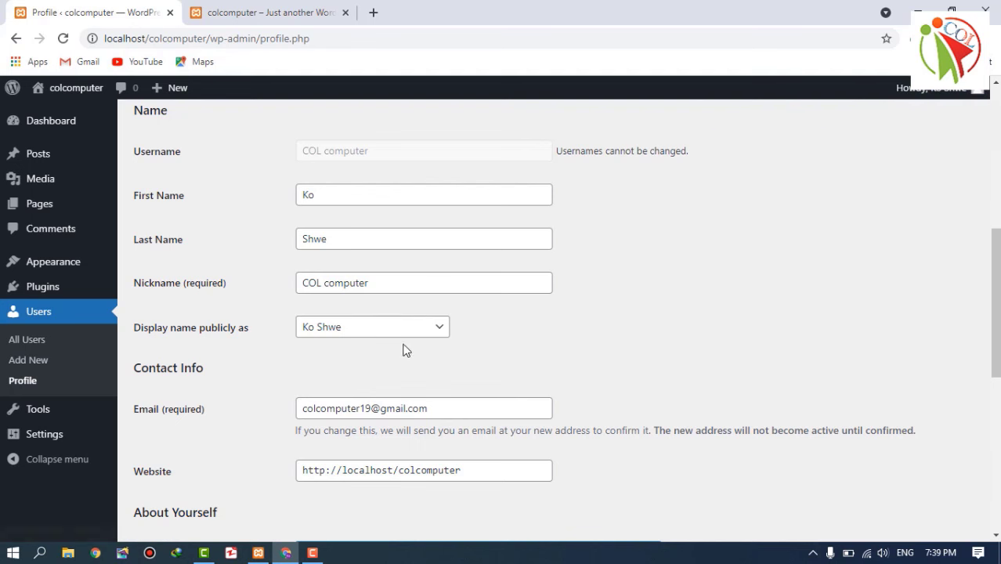
left_click(441, 332)
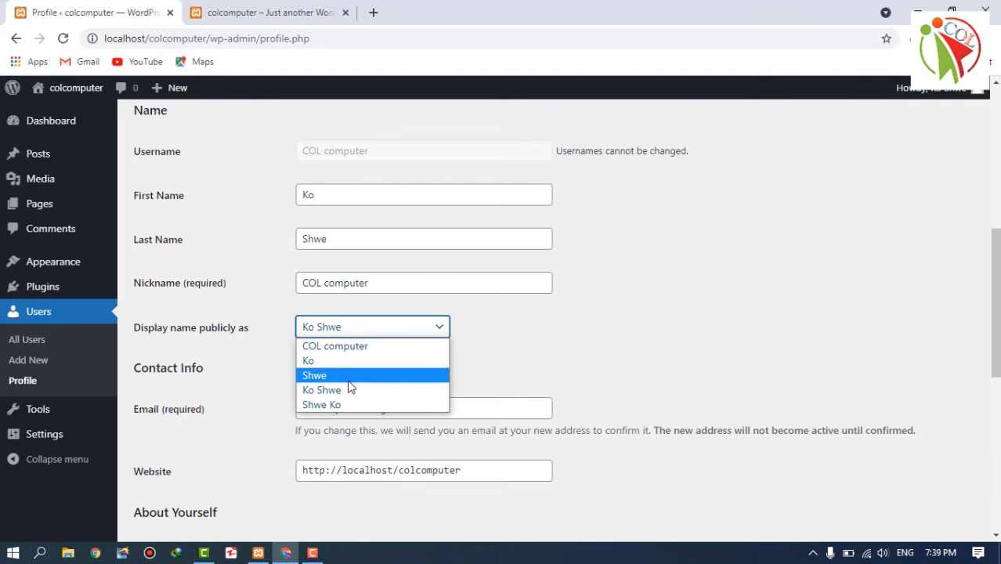
left_click(351, 378)
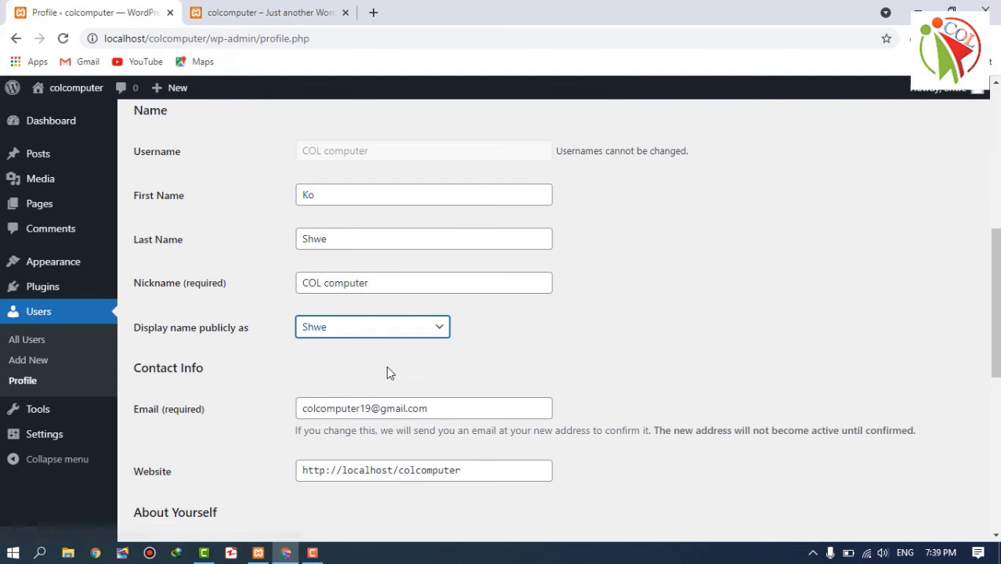
left_click(436, 330)
left_click(372, 348)
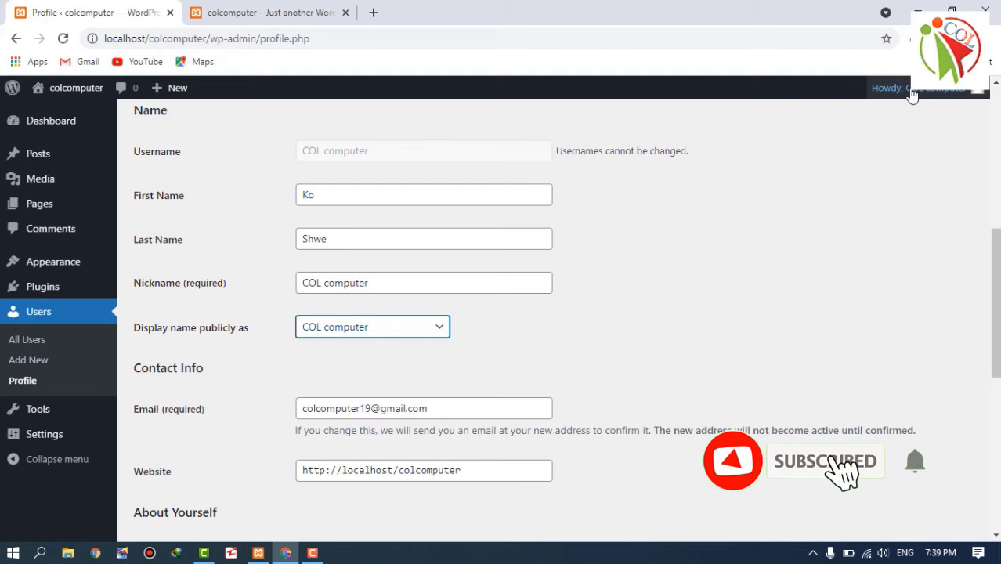
left_click(437, 329)
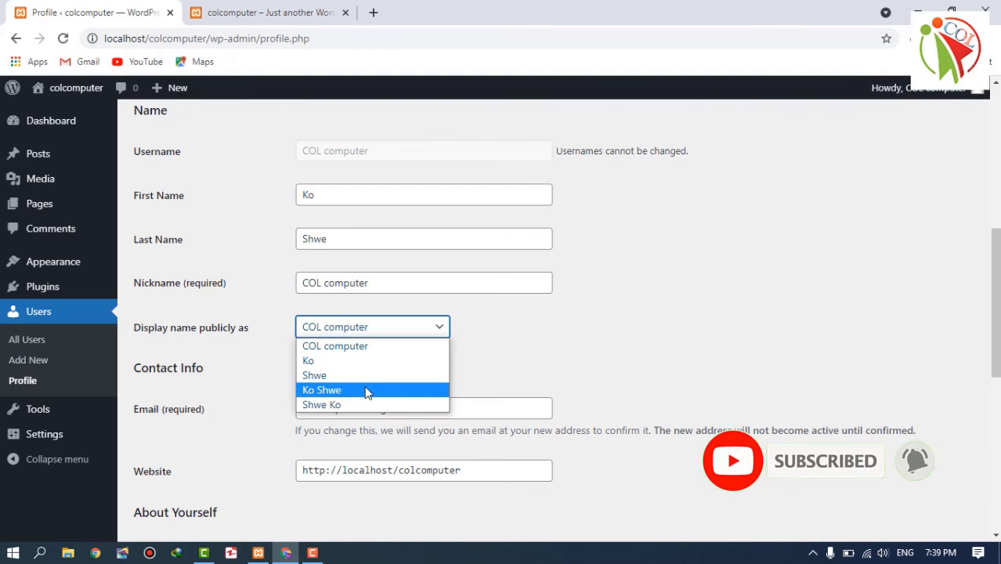
left_click(367, 386)
scroll(739, 227, "down", 1)
scroll(738, 227, "down", 2)
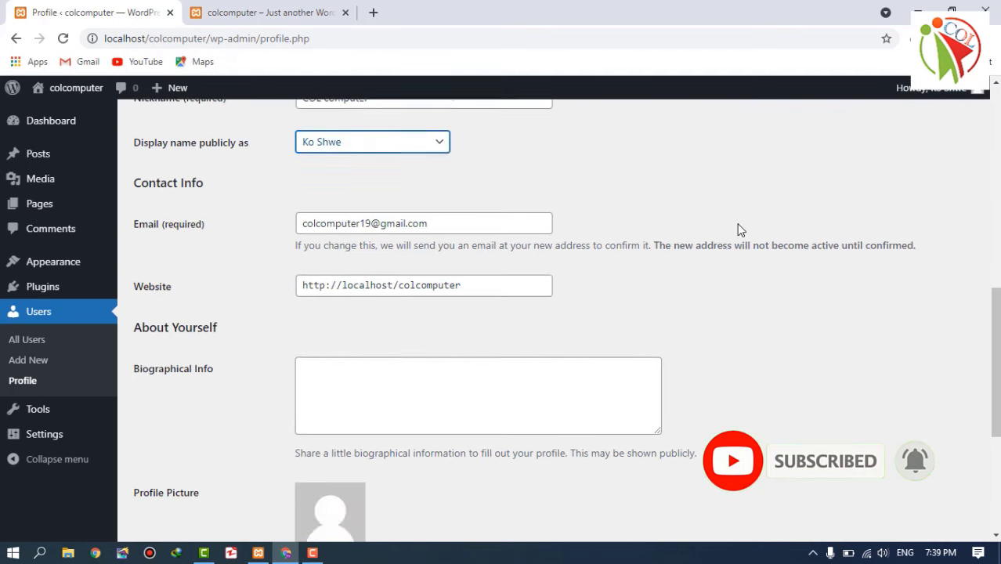
scroll(738, 228, "down", 3)
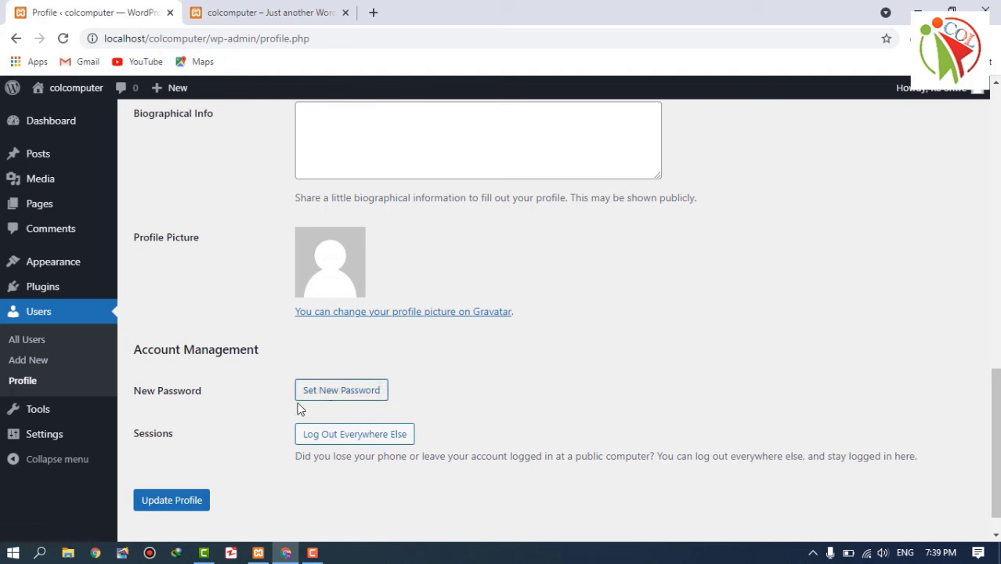
- Save the profile with Update Profile and follow the 'change your profile picture on Gravatar' link
scroll(481, 355, "down", 1)
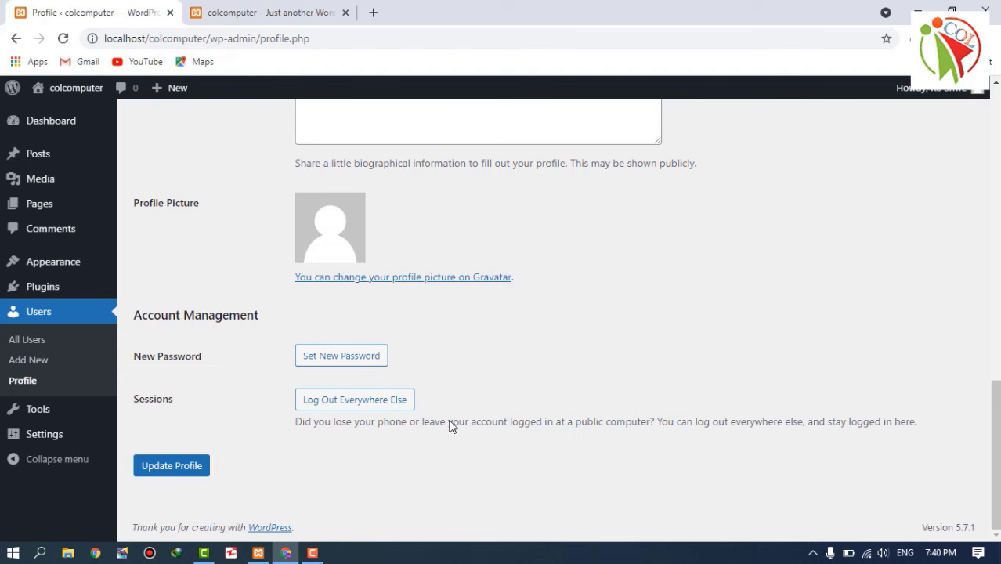
left_click(199, 467)
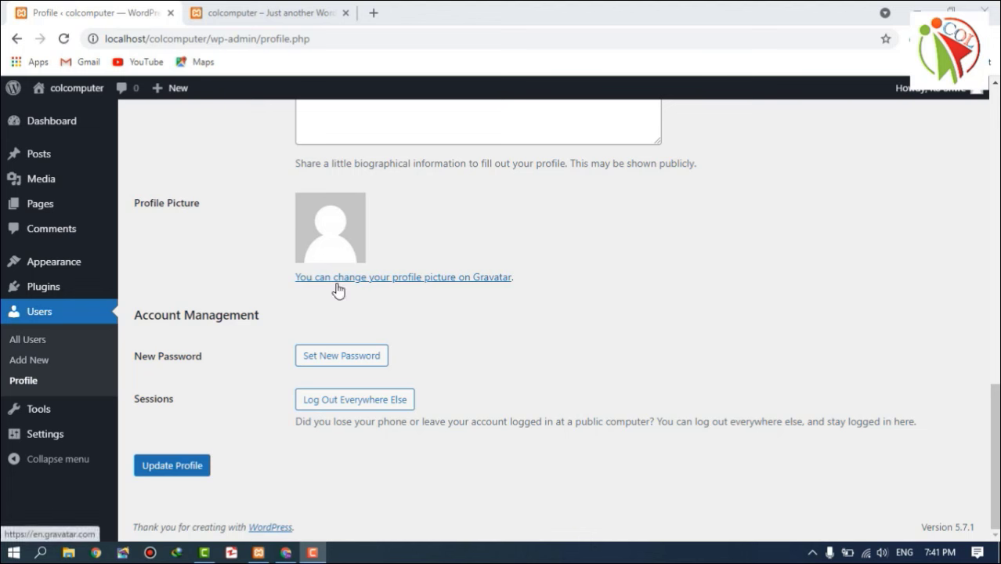
left_click(461, 286)
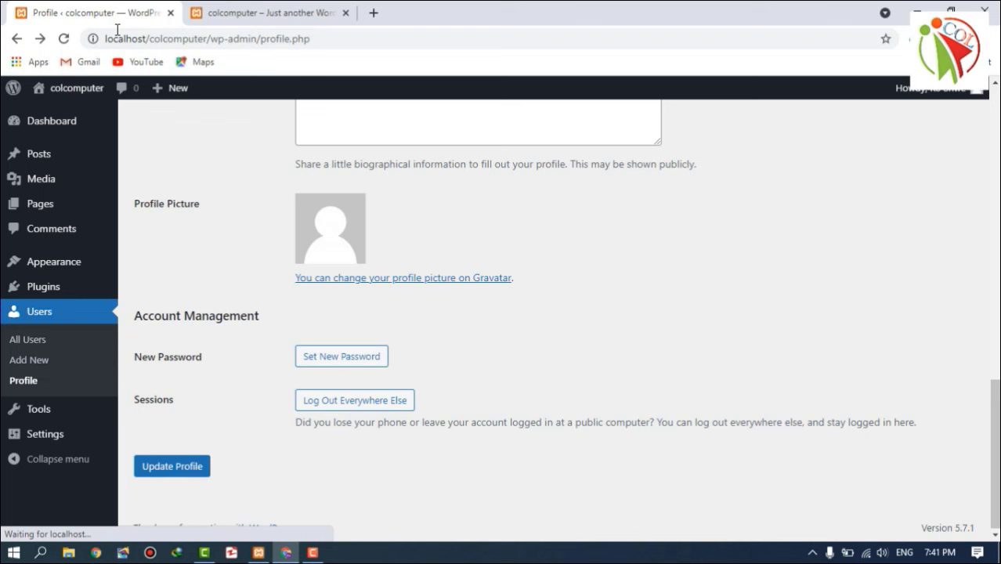
- Open the Gravatar link in a new tab and choose Create Your Own Gravatar
right_click(381, 286)
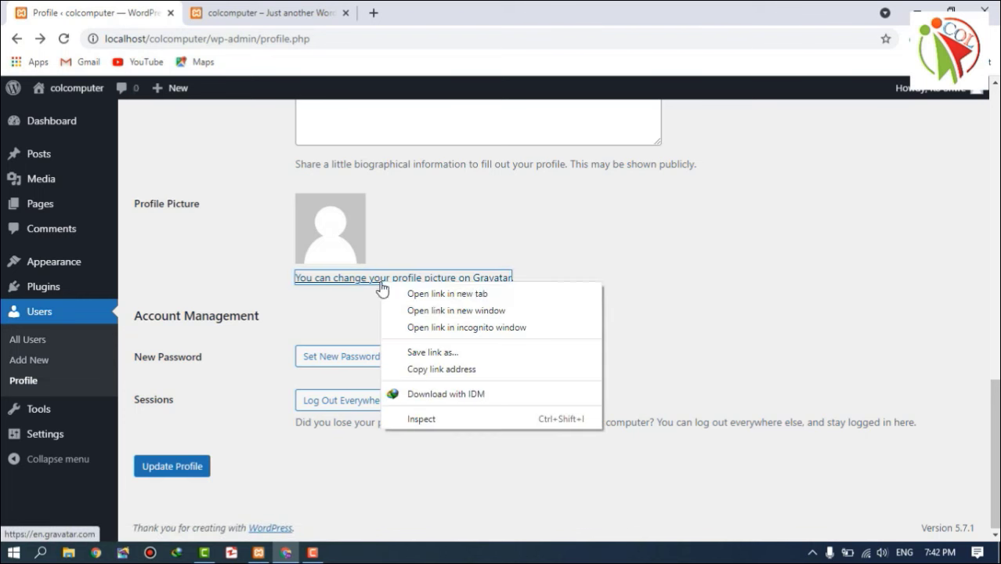
left_click(428, 295)
left_click(400, 12)
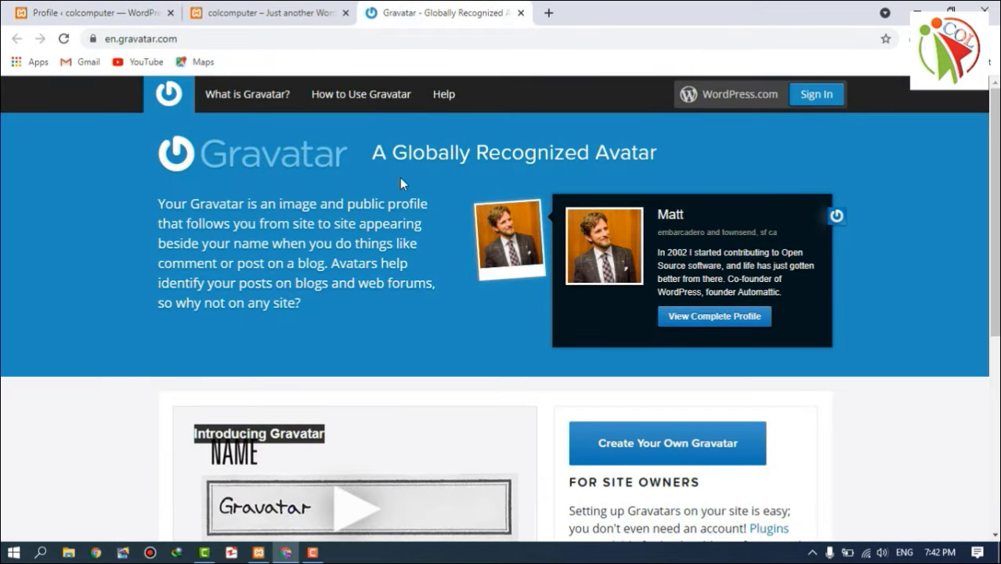
scroll(469, 257, "down", 2)
scroll(469, 257, "down", 3)
scroll(470, 261, "up", 2)
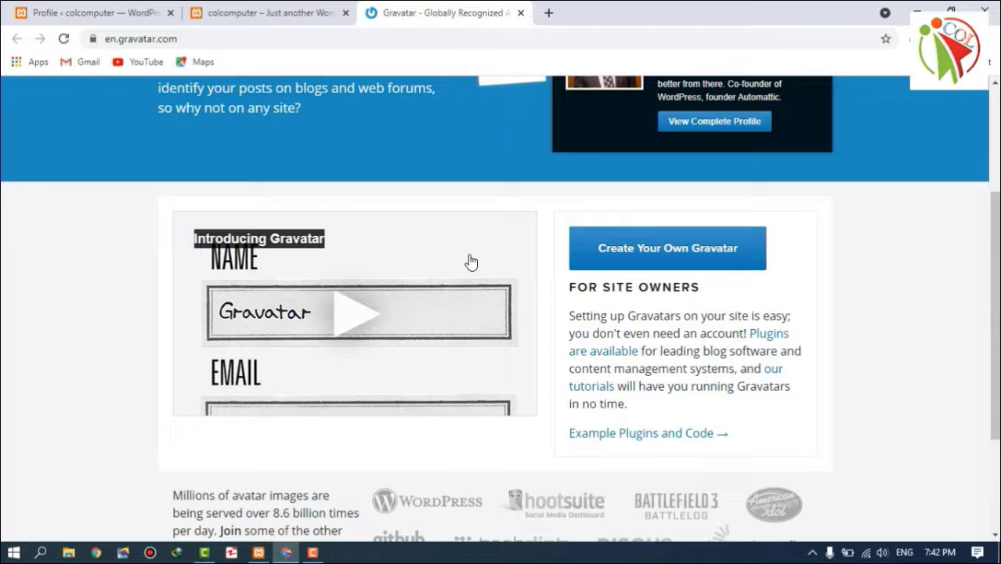
scroll(471, 261, "up", 2)
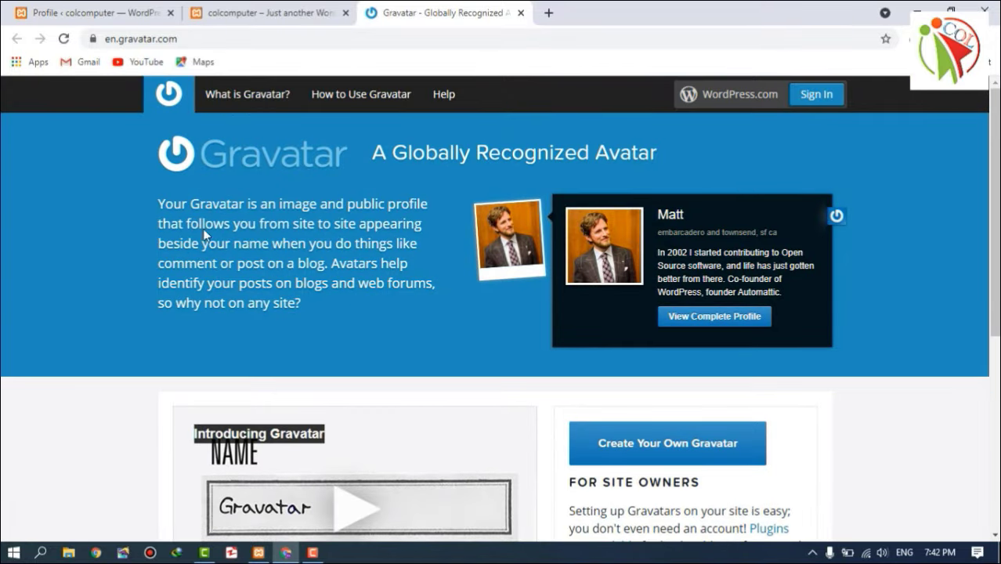
scroll(602, 446, "down", 2)
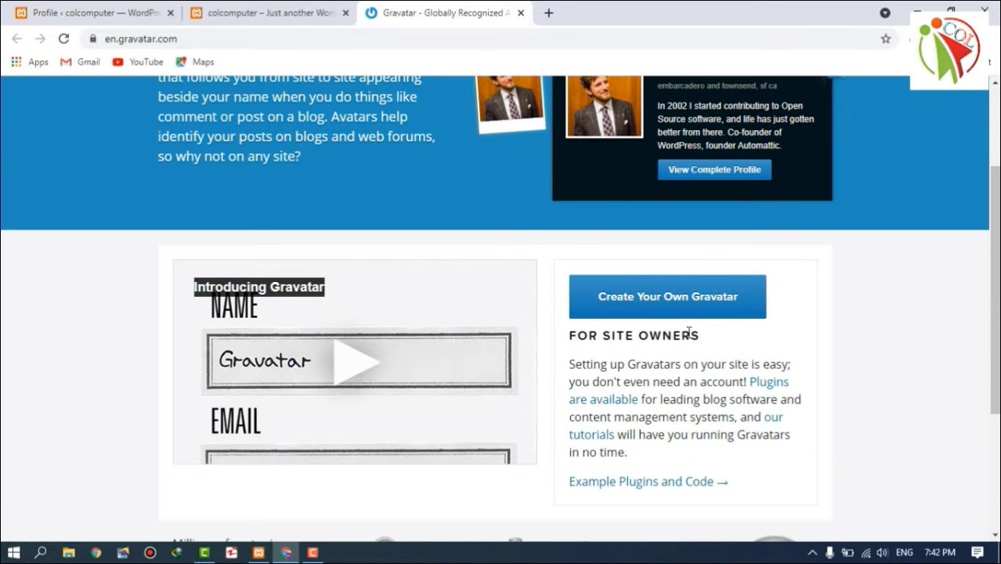
left_click(728, 310)
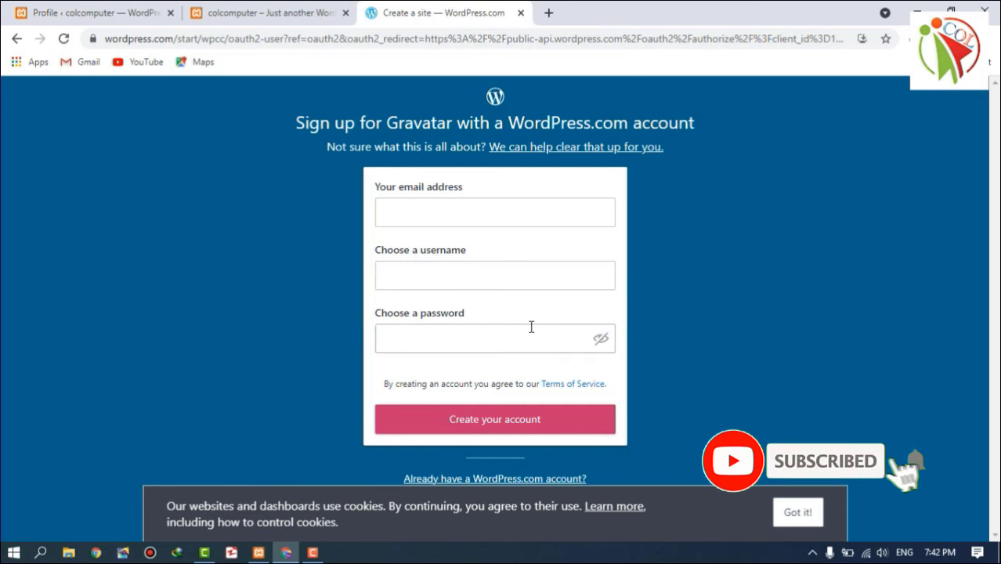
- Enter the sign-up email address, dismissing the suggested address
left_click(435, 218)
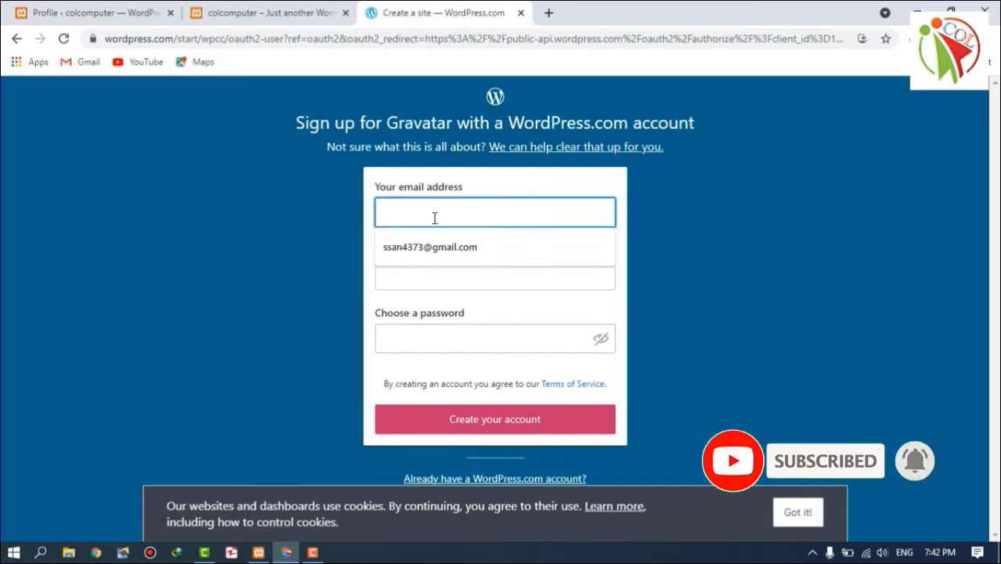
left_click(697, 238)
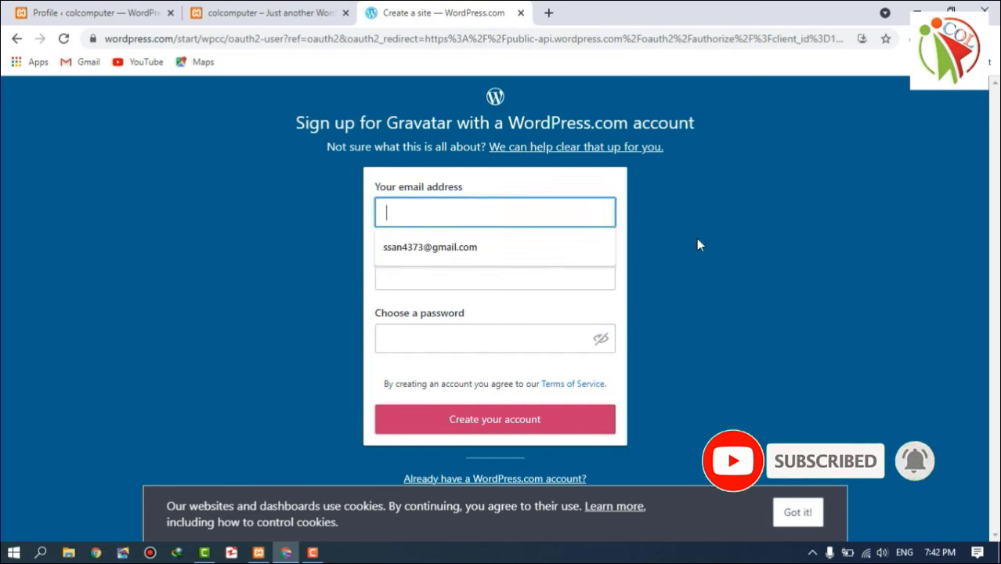
left_click(481, 213)
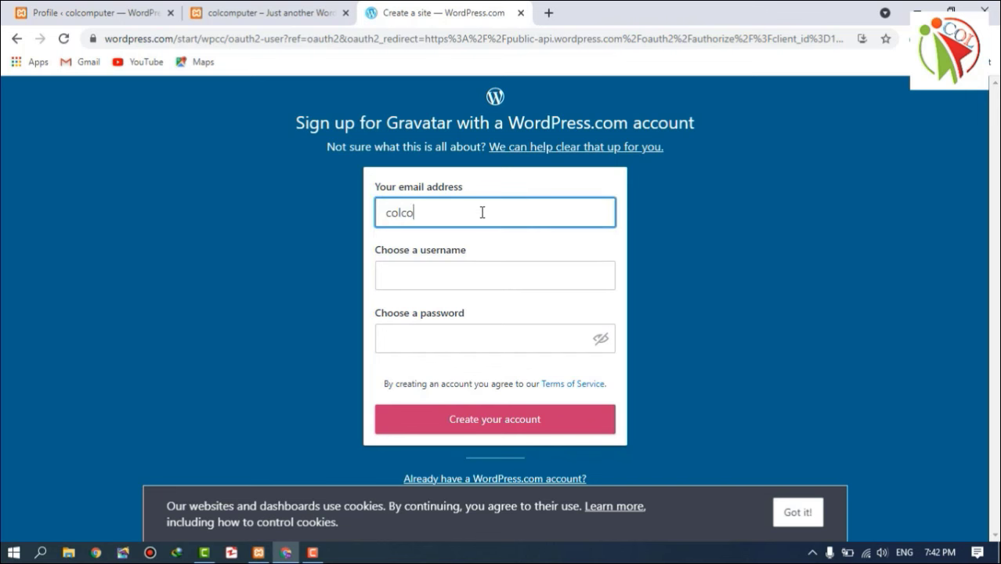
- Enter a username, then replace the unavailable one with an available name
left_click(471, 287)
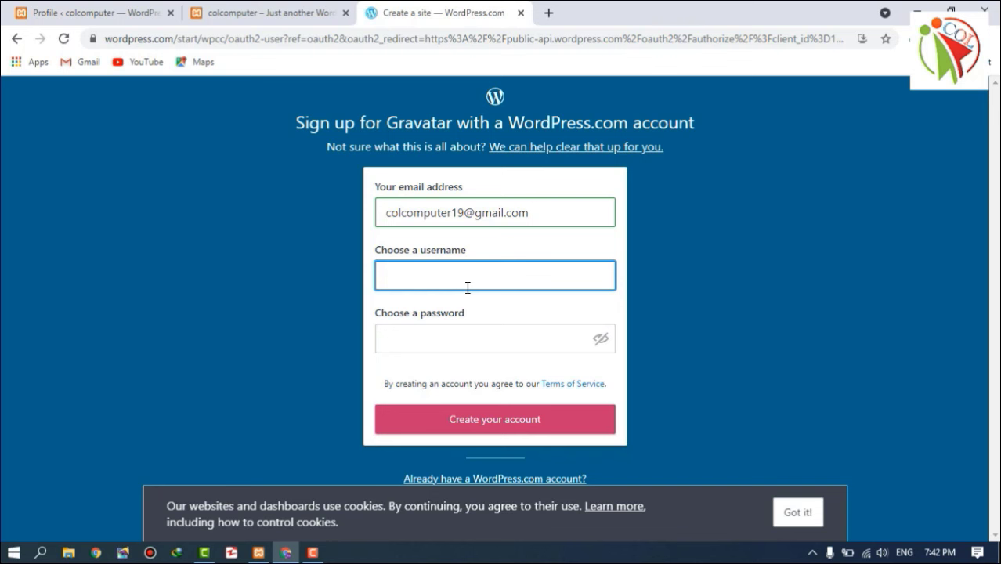
type("Ko Sw")
key("BackSpace")
type("hwe")
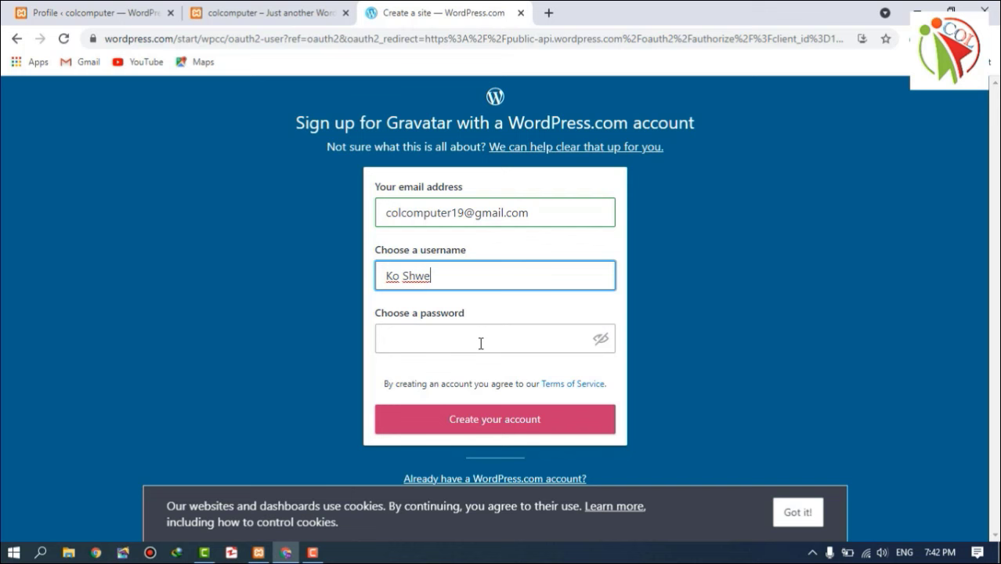
left_click(481, 342)
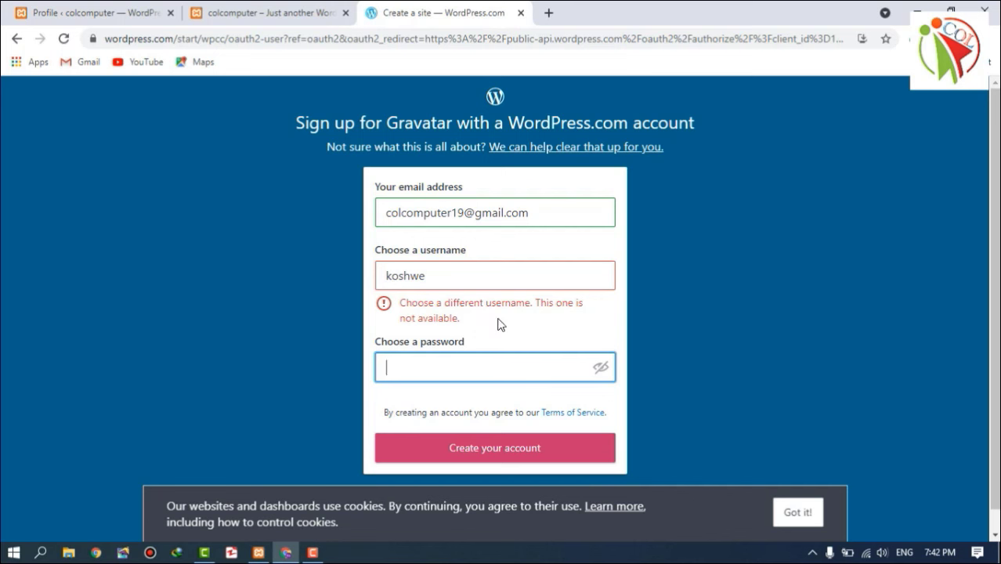
left_click(471, 277)
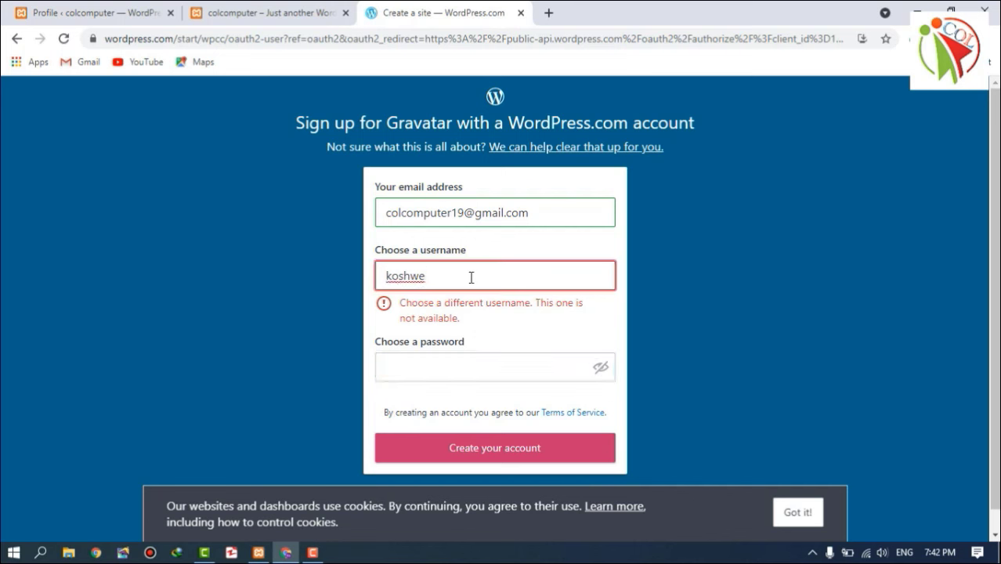
left_click_drag(471, 277, 376, 281)
type("coloc")
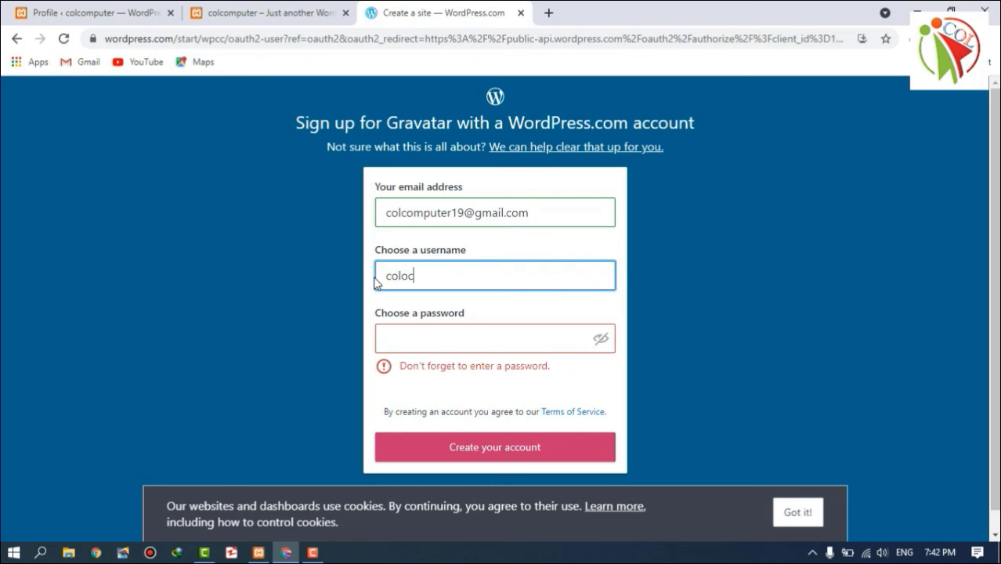
key("BackSpace")
key("BackSpace")
type("c")
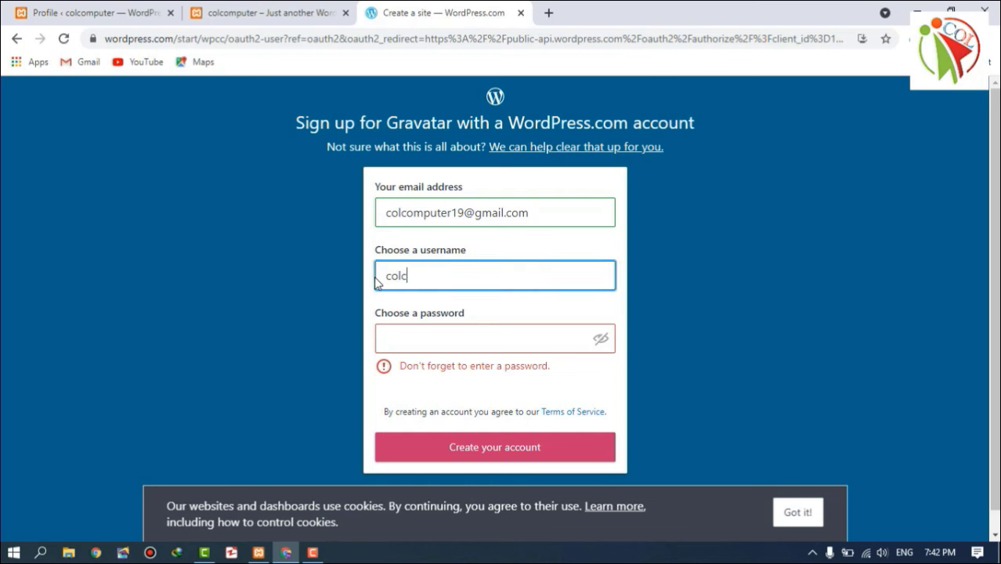
type("omputer")
- Enter the account password and create the WordPress.com account
left_click(459, 340)
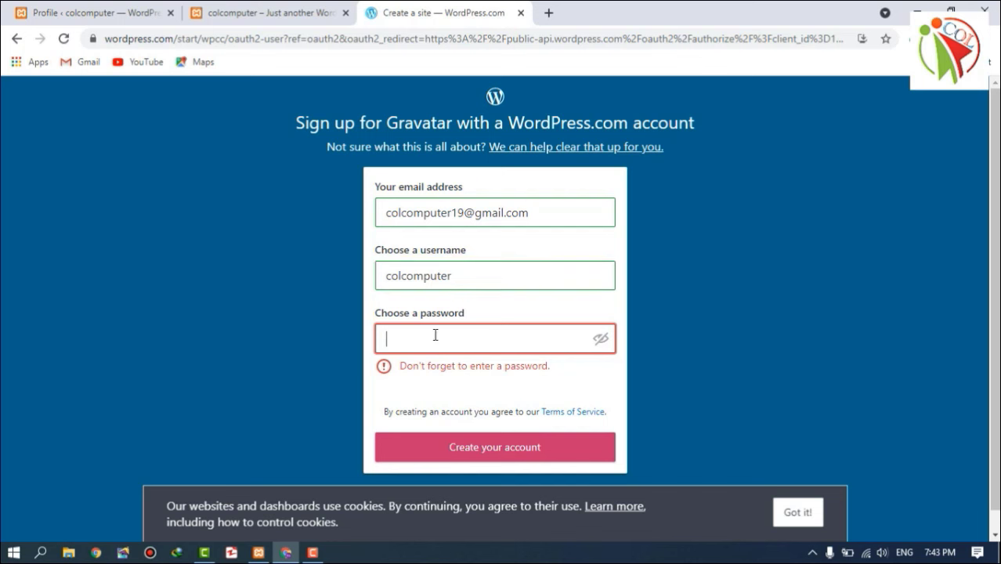
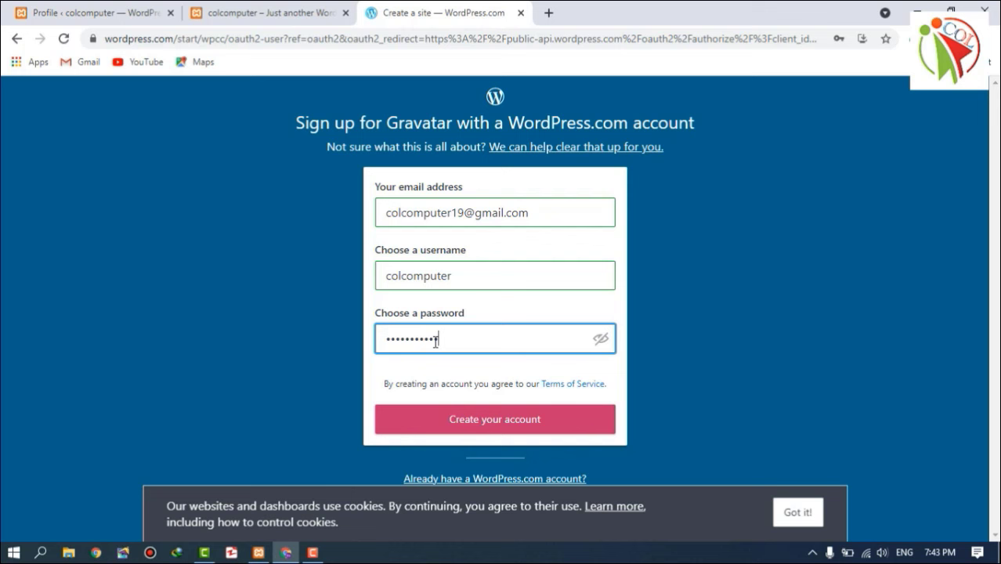
left_click(523, 429)
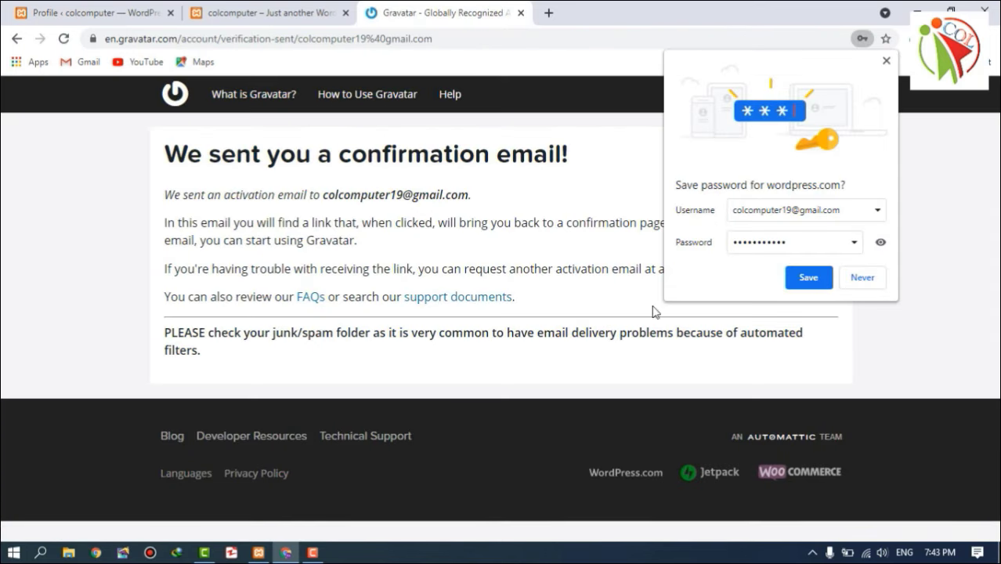
- Save the password in the browser, reload the Gravatar home page and sign in
left_click(811, 279)
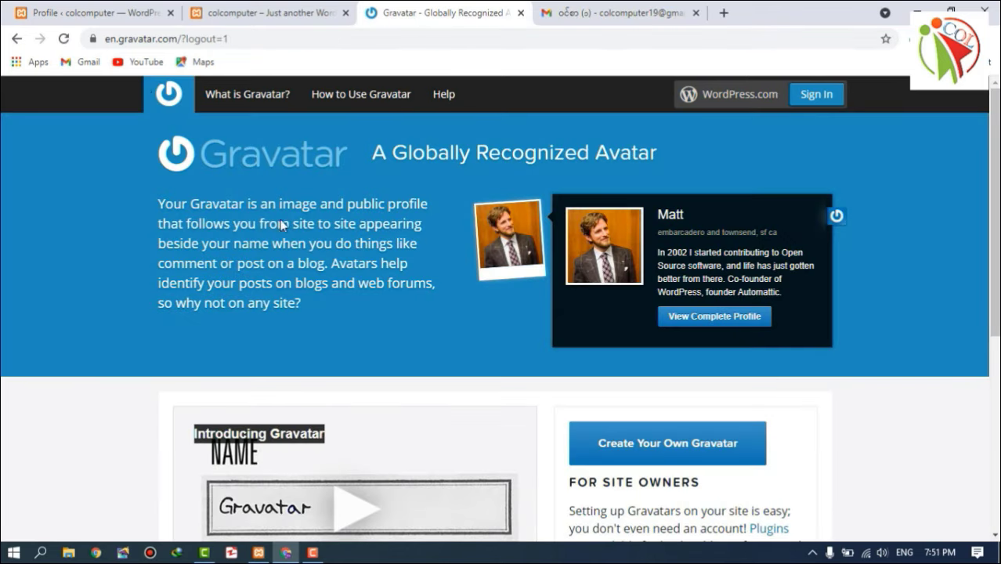
left_click(185, 97)
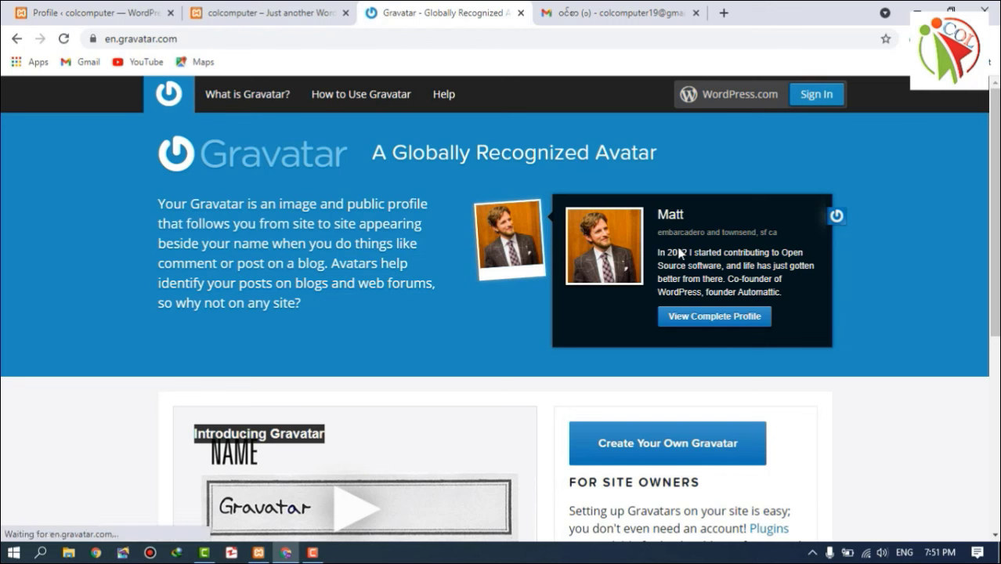
left_click(824, 107)
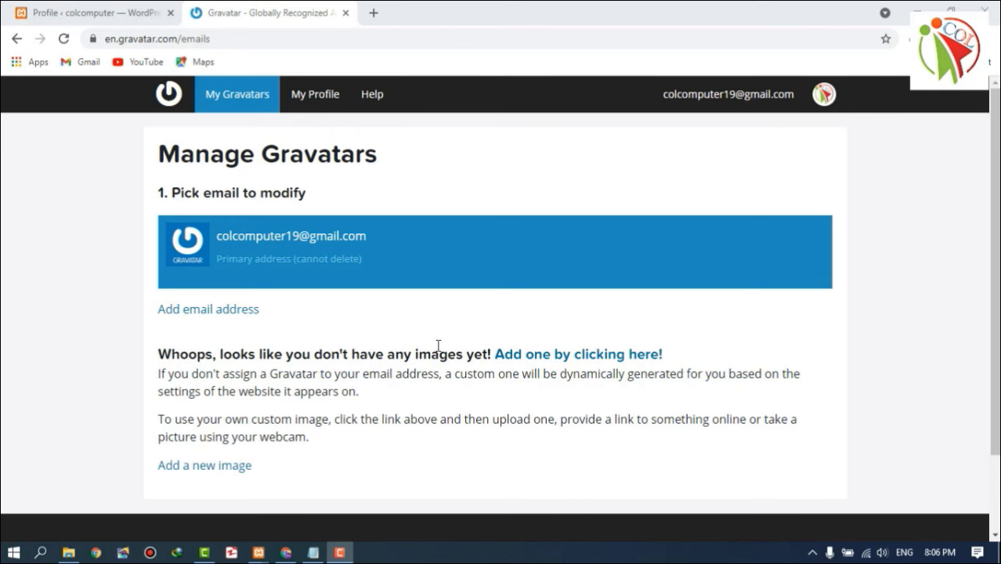
- Upload the COL logo image file from the computer as a new Gravatar image
left_click(208, 473)
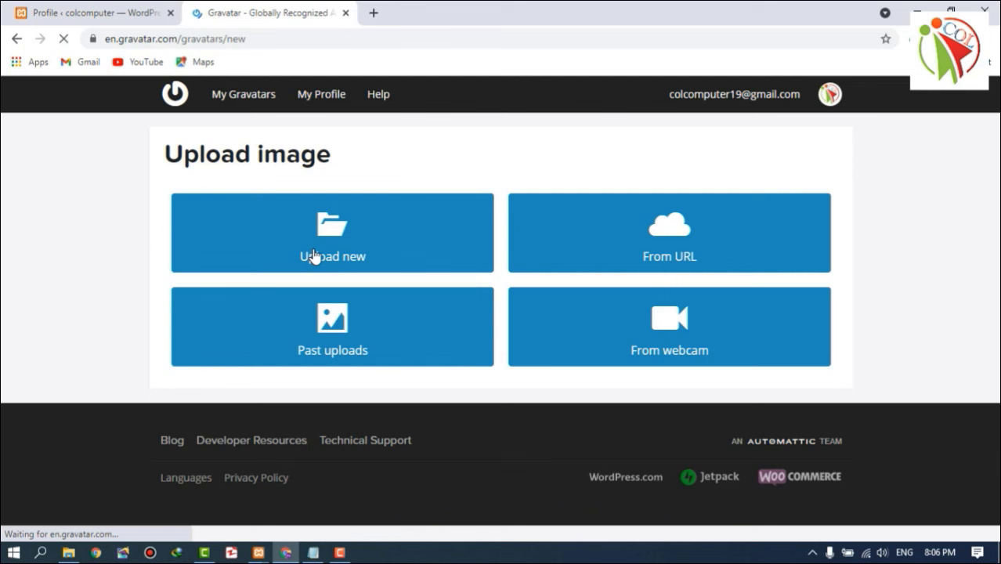
left_click(321, 247)
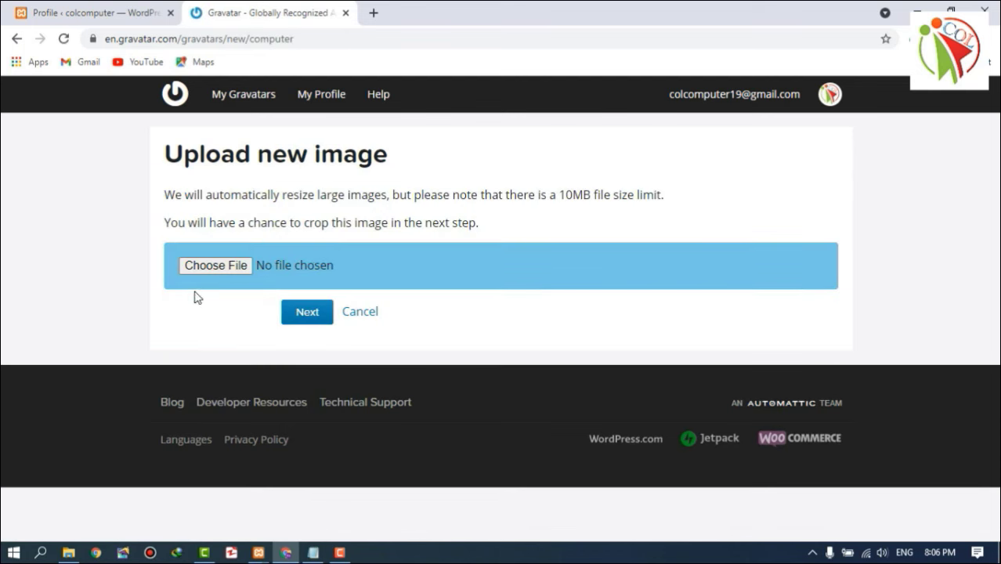
left_click(217, 268)
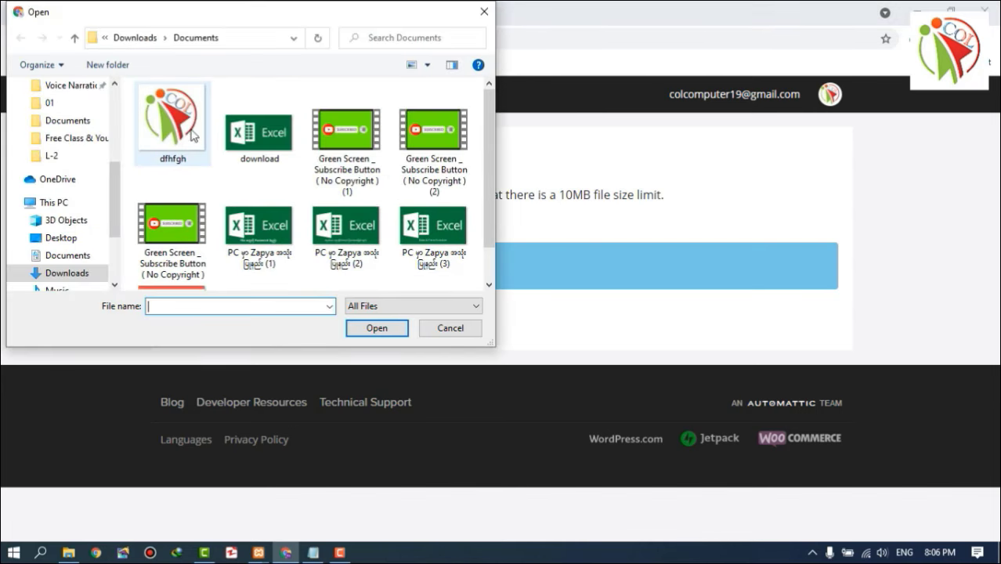
left_click(194, 136)
left_click(375, 330)
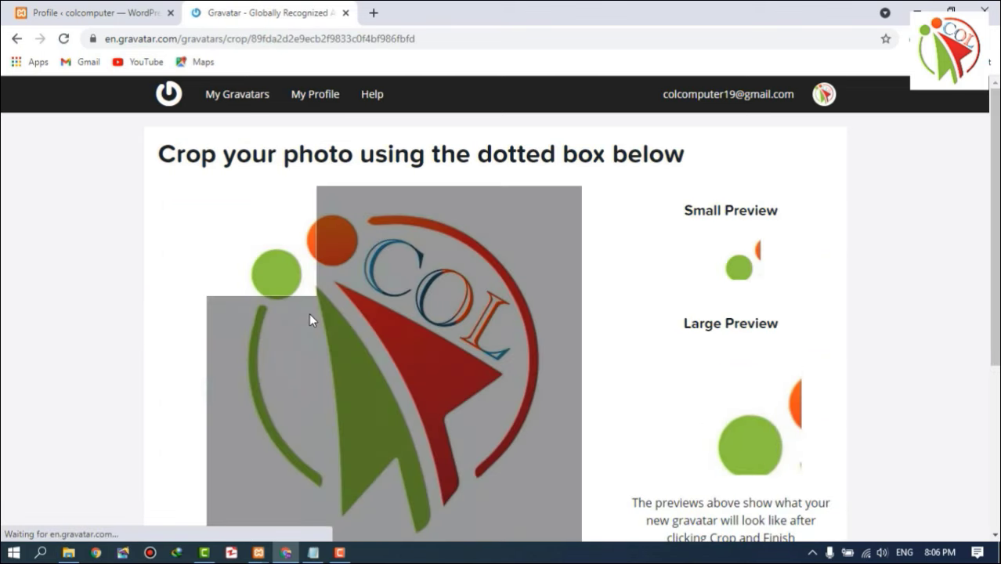
scroll(309, 314, "down", 3)
scroll(309, 314, "down", 1)
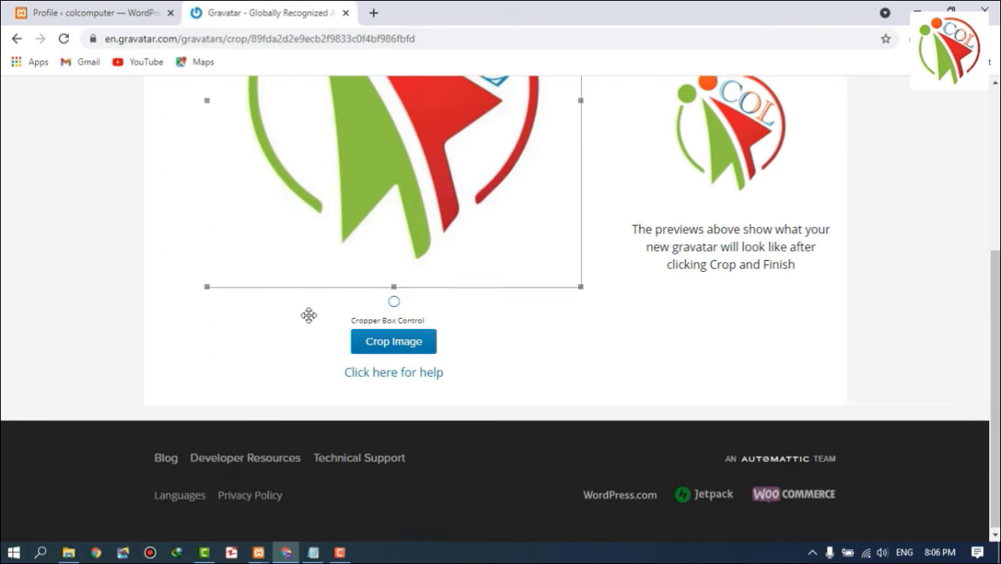
- Crop the COL logo and confirm it as the avatar for the account email
left_click(394, 340)
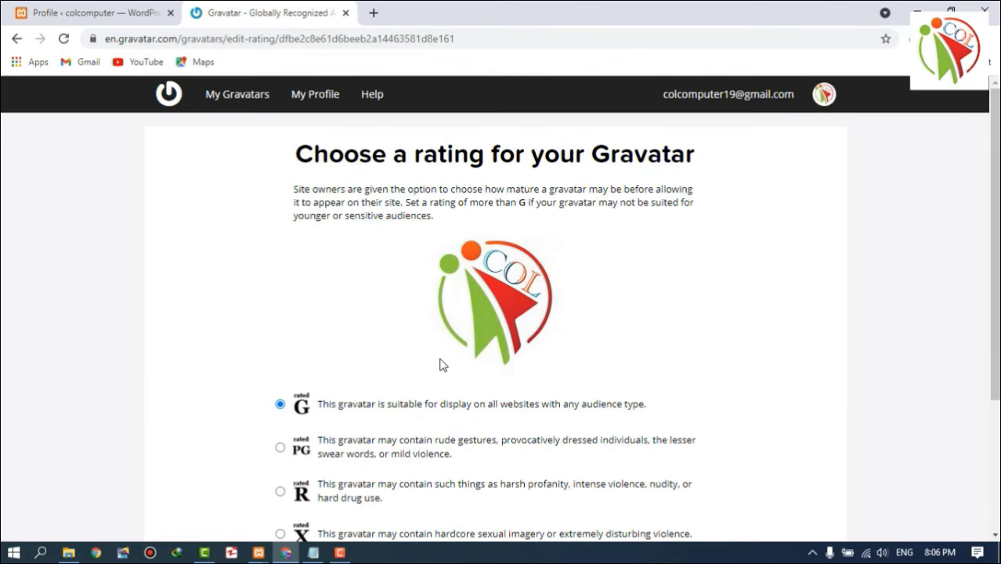
scroll(440, 363, "down", 3)
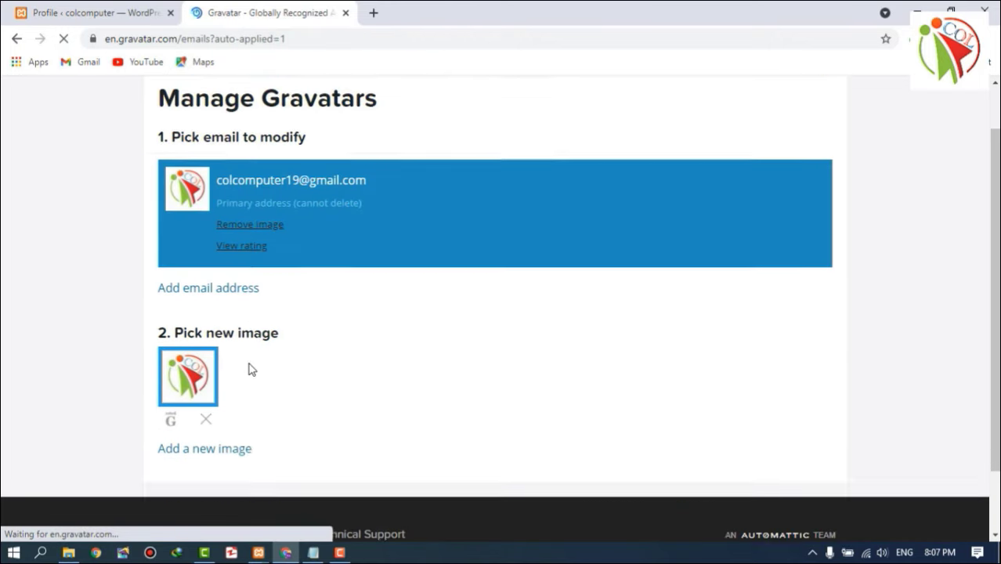
scroll(235, 353, "down", 1)
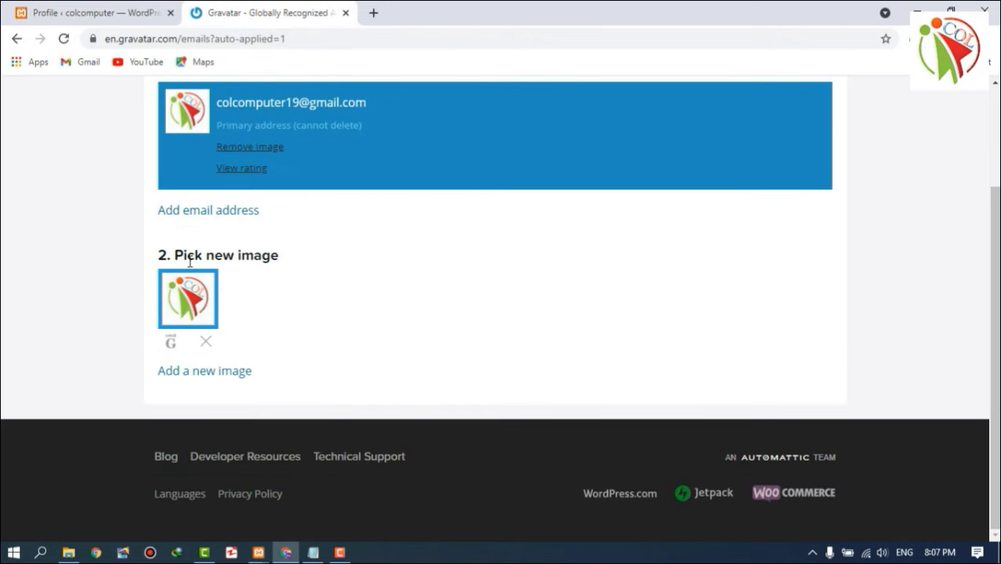
left_click(188, 308)
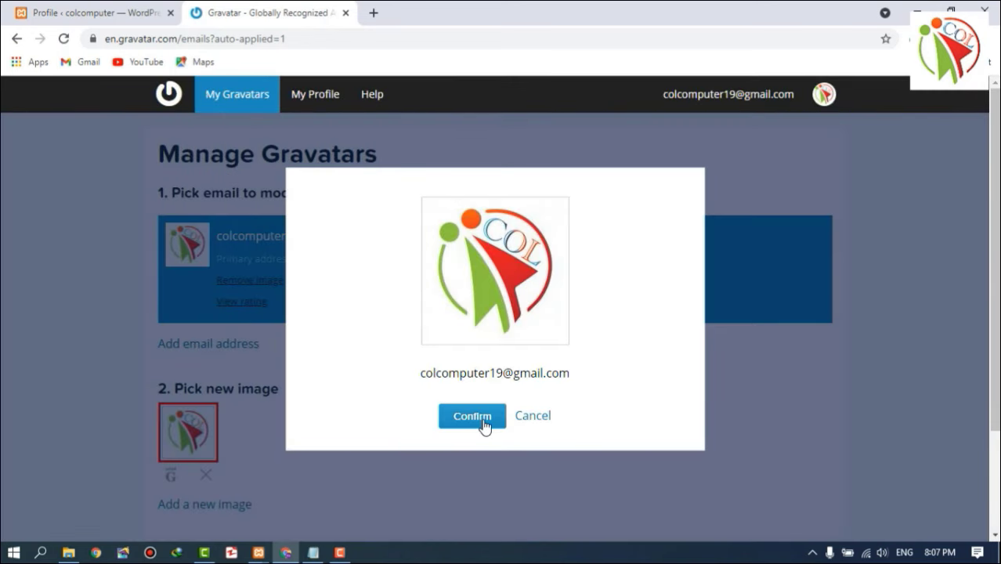
left_click(482, 423)
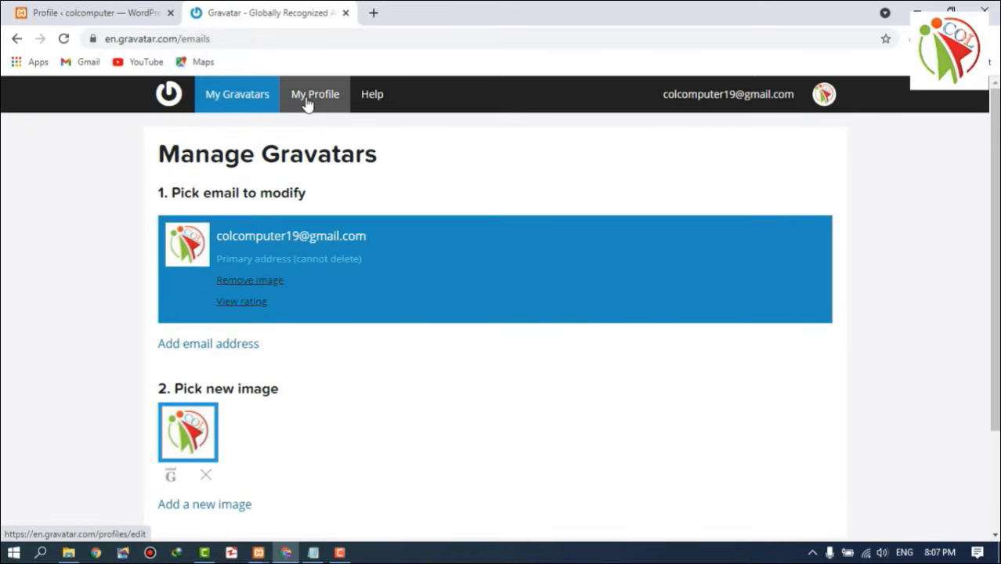
- Save the Gravatar profile and return to the WordPress profile tab
left_click(306, 106)
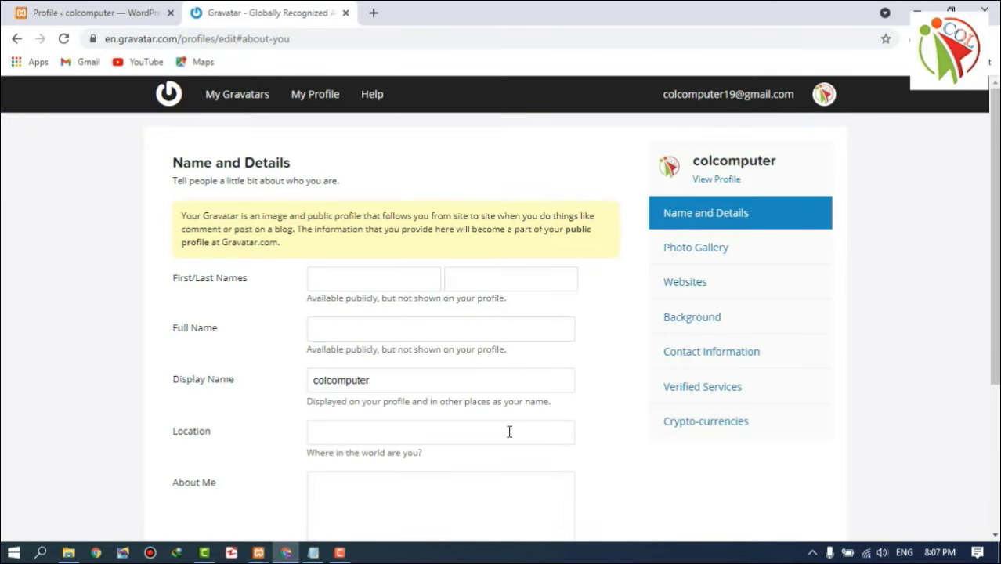
scroll(510, 431, "down", 3)
left_click(569, 453)
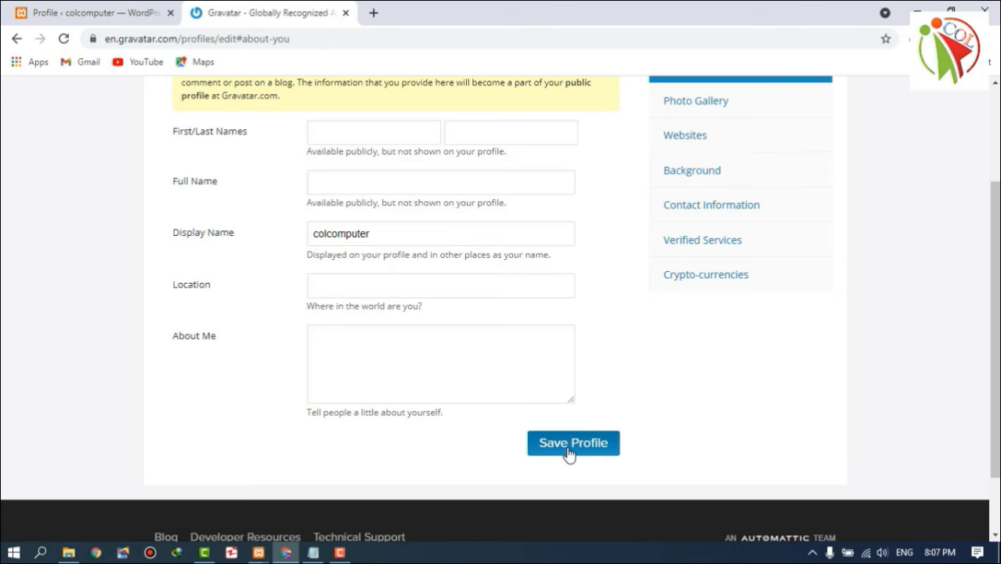
left_click(91, 14)
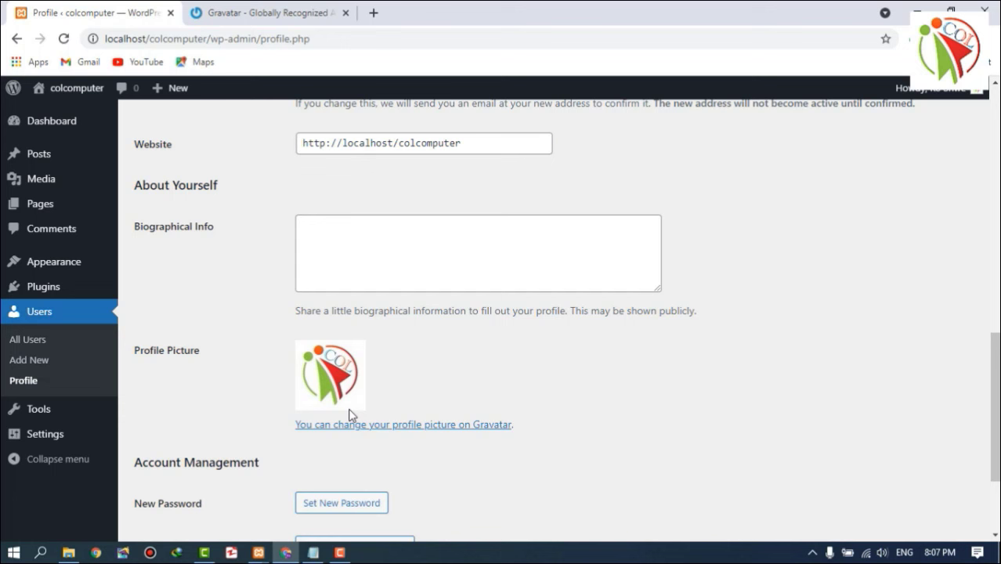